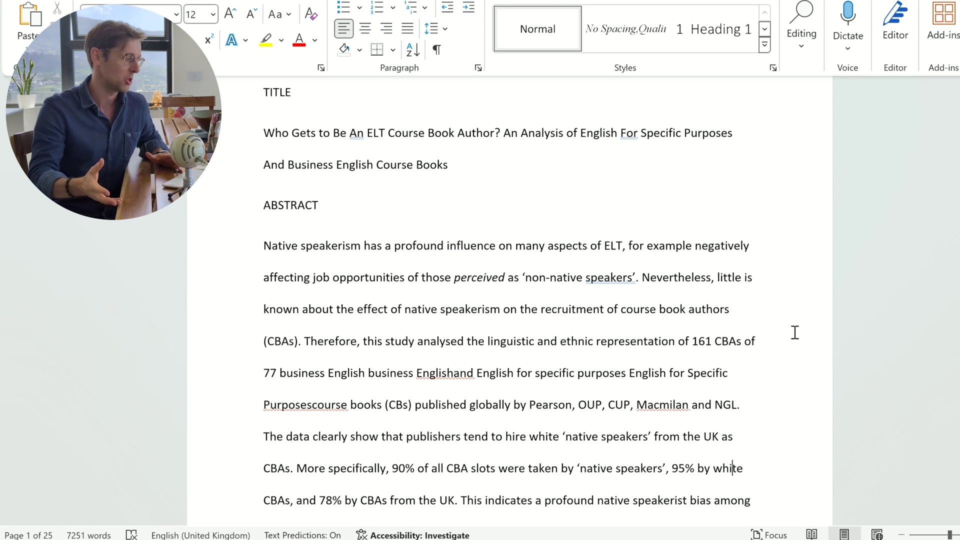
Select the entire abstract paragraph to check its length
scroll(794, 333, "down", 3)
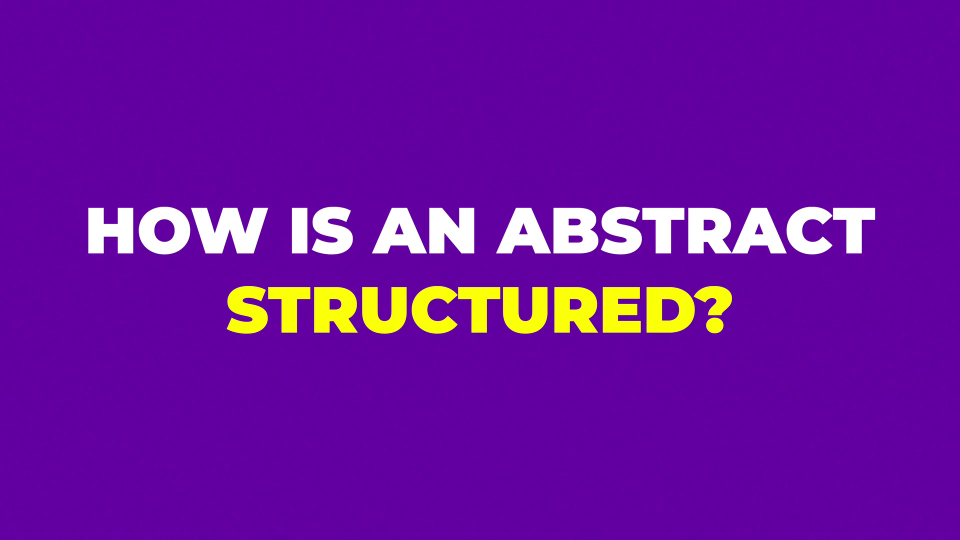
triple_click(290, 505)
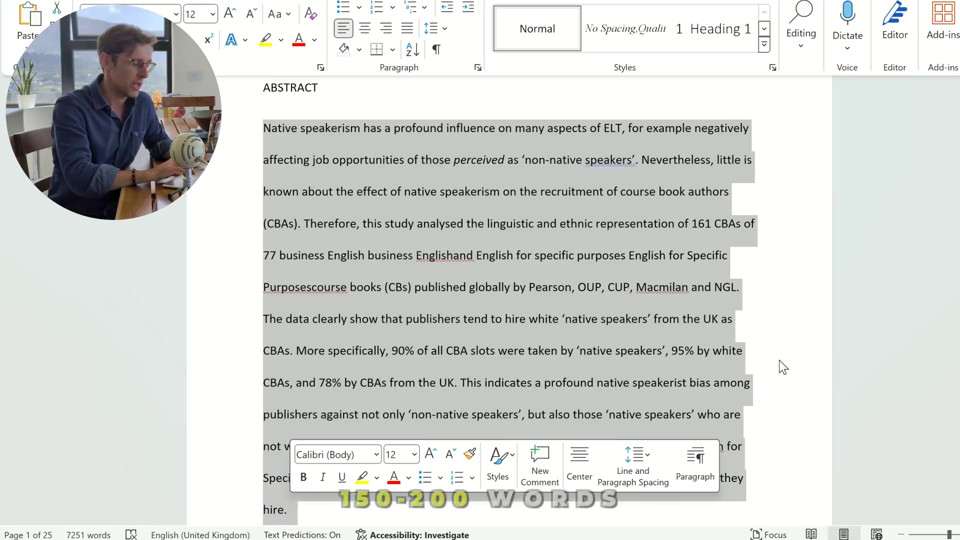
scroll(779, 360, "down", 1)
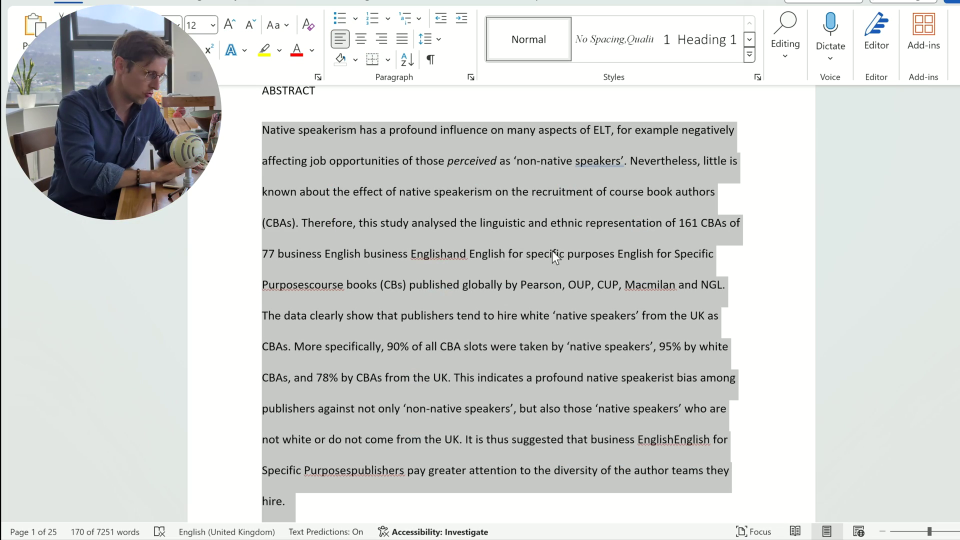
Mark the abstract's opening background sentence, followed by the research-gap sentence starting with "Nevertheless, little is known"
left_click(418, 170)
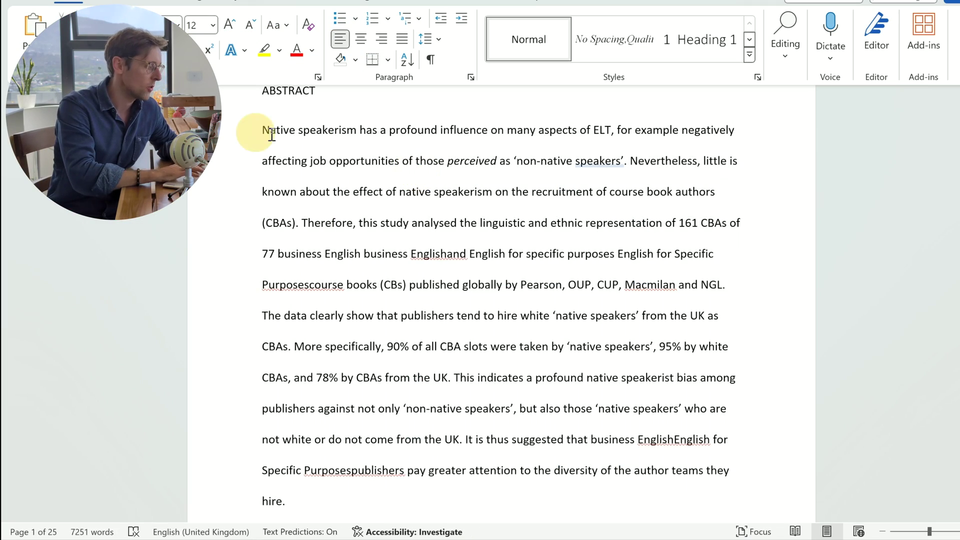
left_click_drag(260, 131, 631, 165)
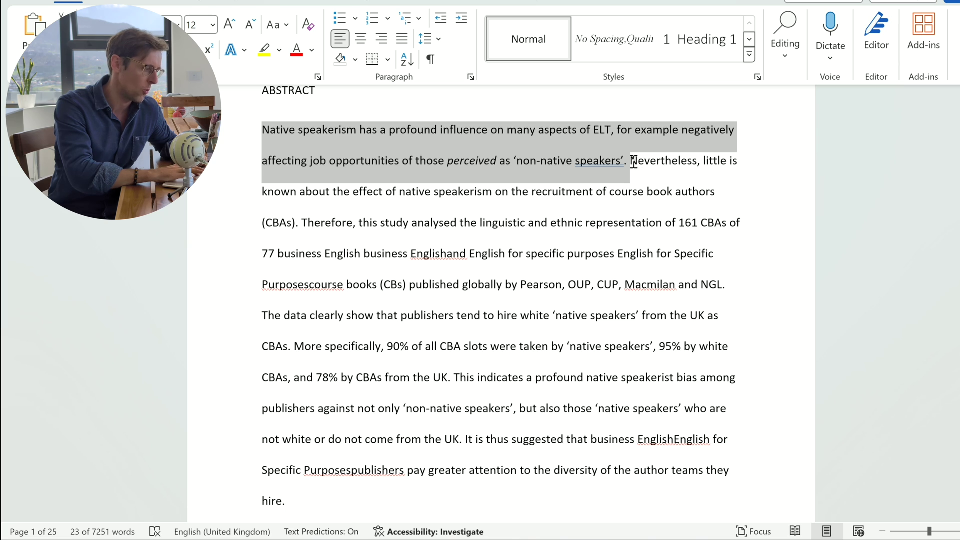
left_click_drag(634, 162, 303, 223)
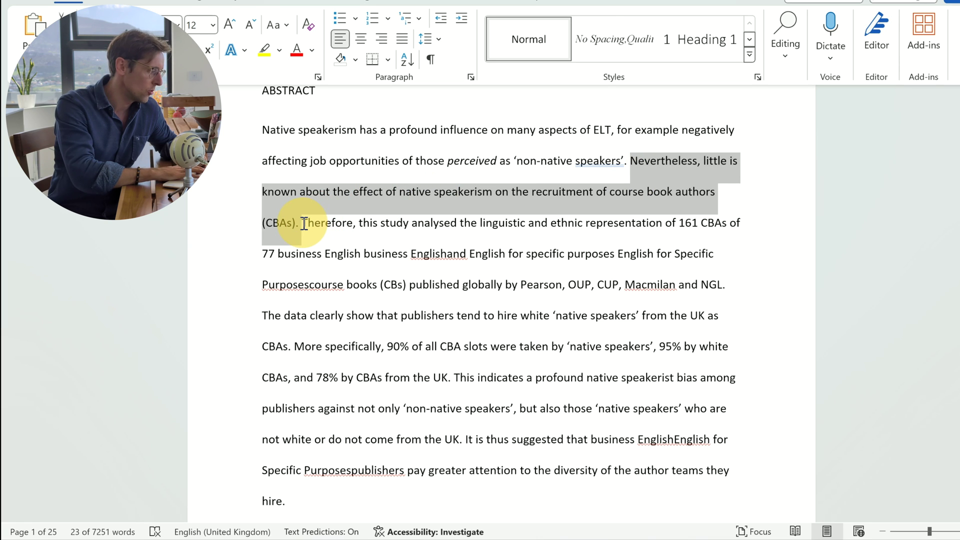
scroll(802, 246, "up", 1)
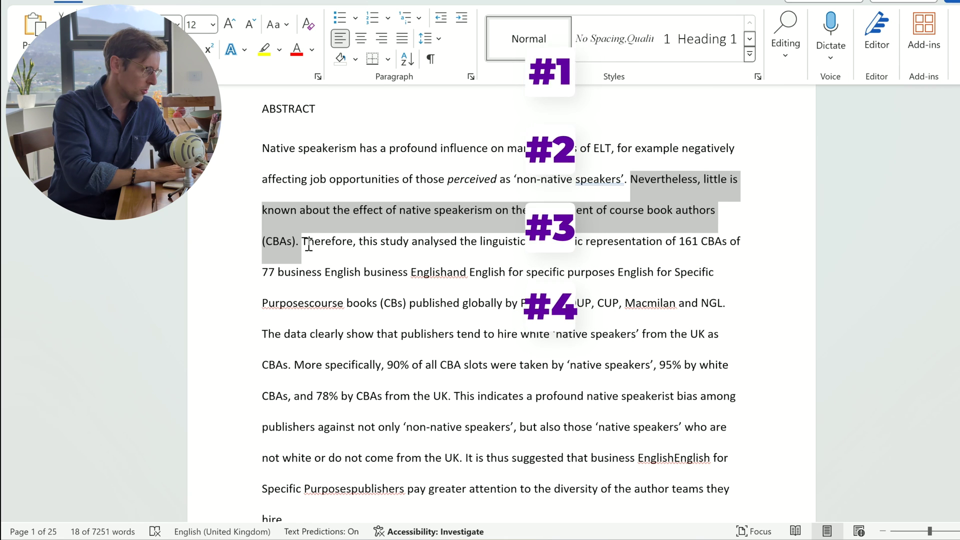
Mark the abstract's aim and methods sentence, from "Therefore, this study analysed" through "Macmilan and NGL."
left_click_drag(308, 245, 581, 244)
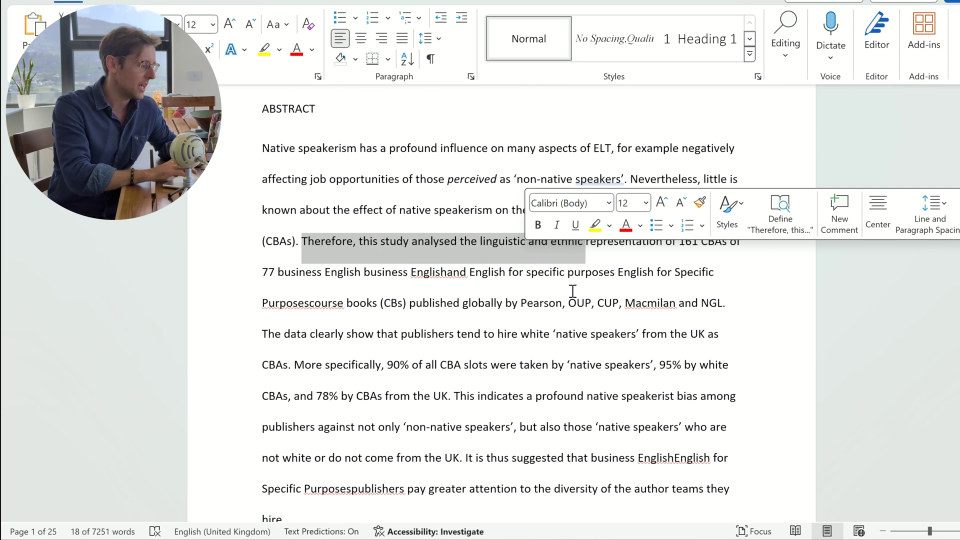
scroll(573, 291, "up", 1)
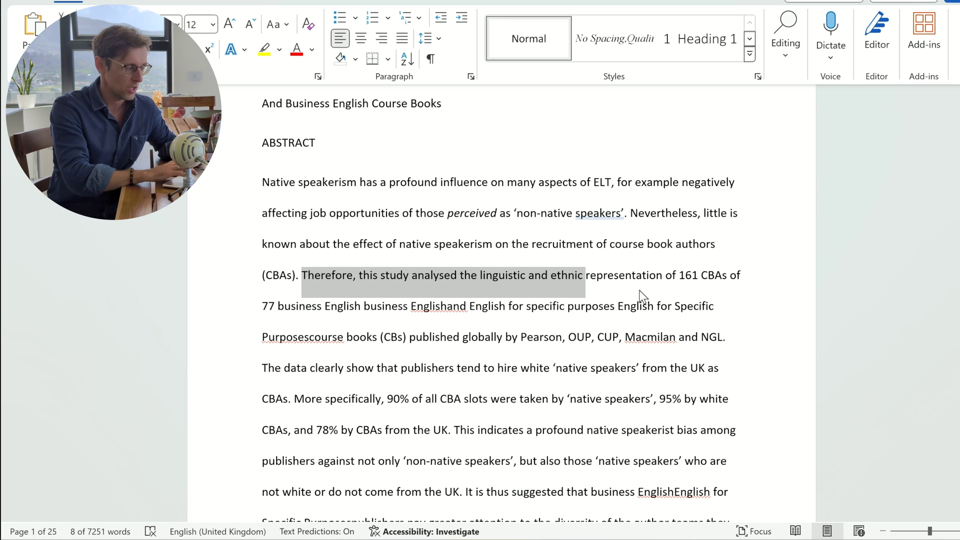
left_click(604, 277)
left_click_drag(576, 276, 761, 350)
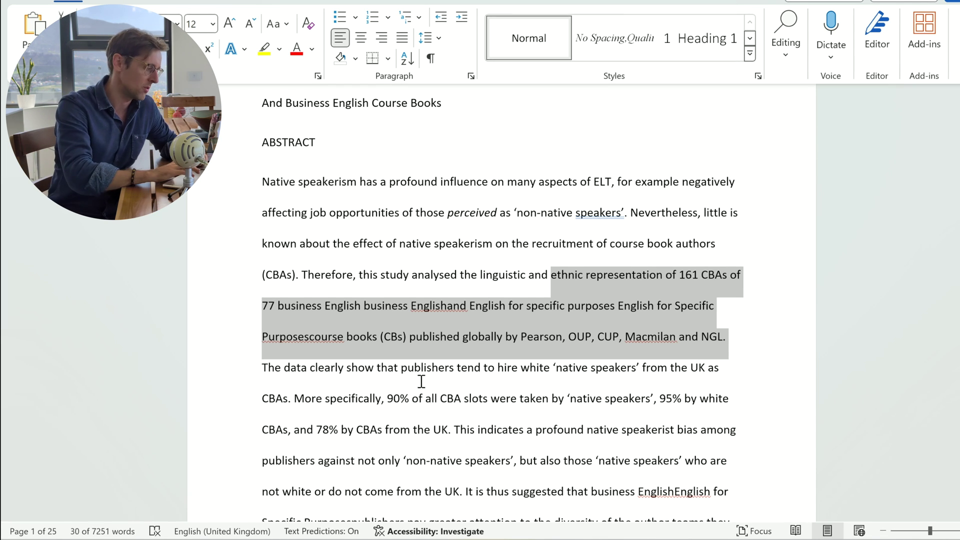
Select the abstract's results sentences, from "The data clearly show" through "78% by CBAs from the UK."
scroll(393, 388, "down", 2)
scroll(393, 385, "down", 1)
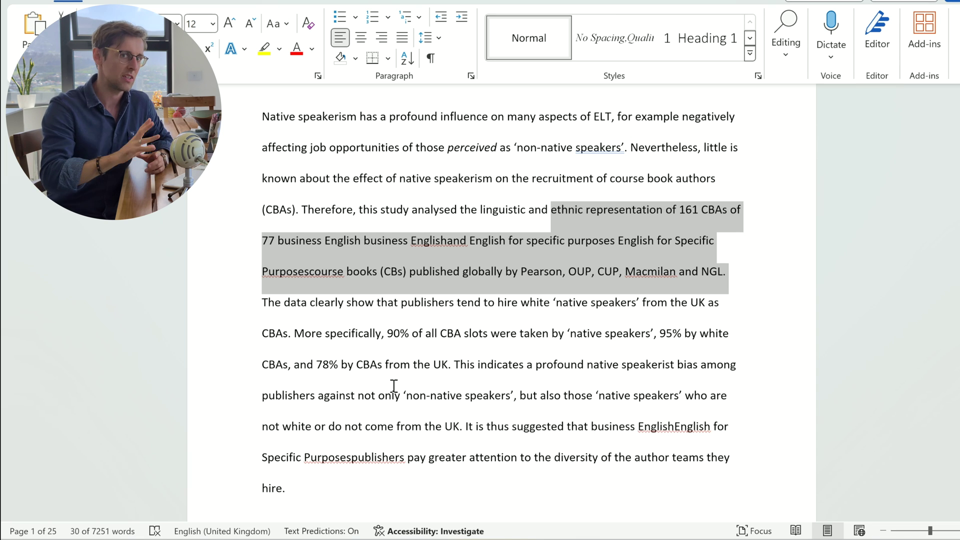
left_click(394, 386)
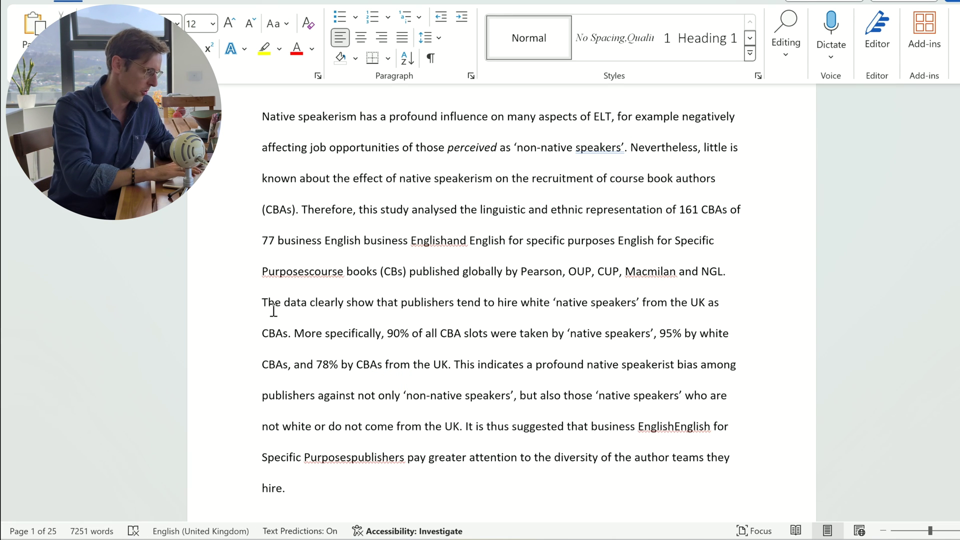
left_click_drag(262, 302, 452, 365)
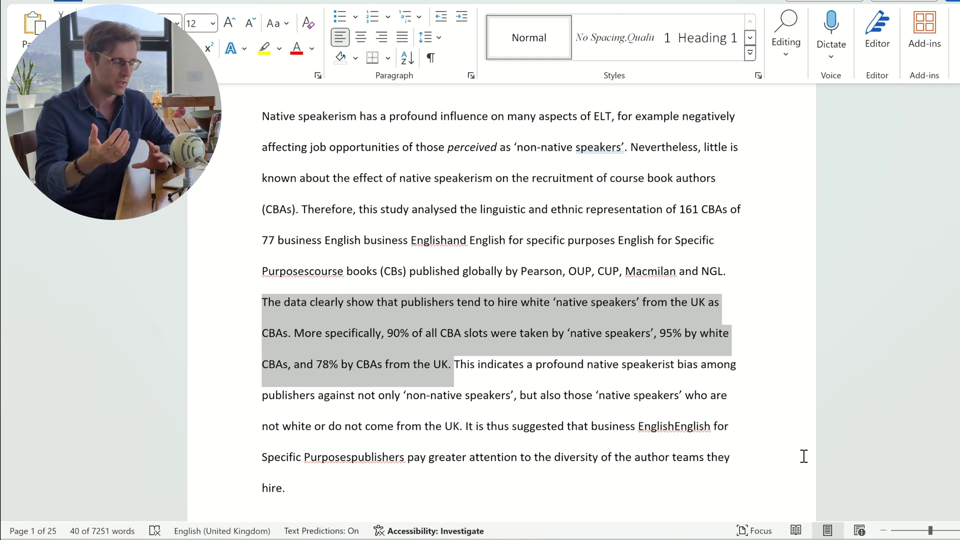
Select the interpretation sentence in the abstract that begins with "This indicates a profound native speakerist bias"
left_click(500, 380)
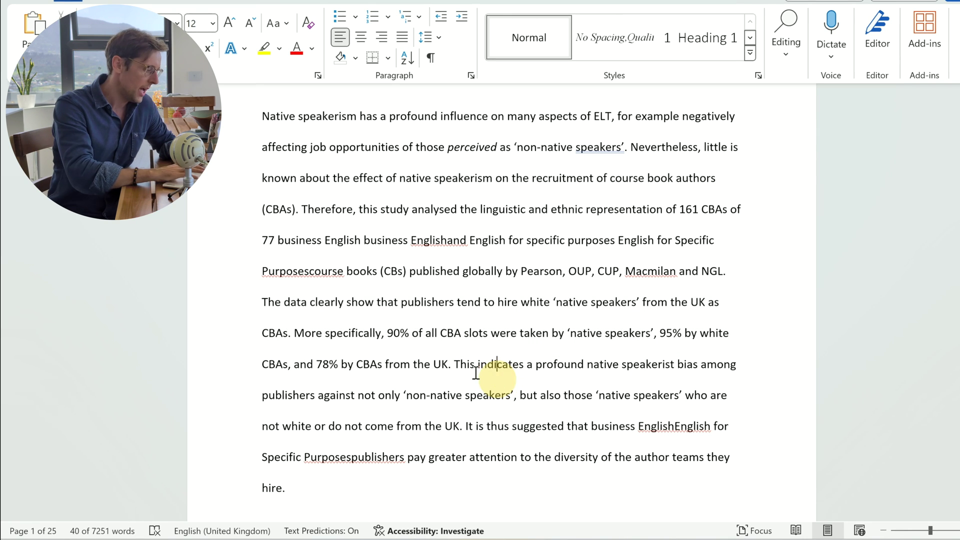
left_click_drag(452, 365, 469, 426)
scroll(769, 436, "down", 2)
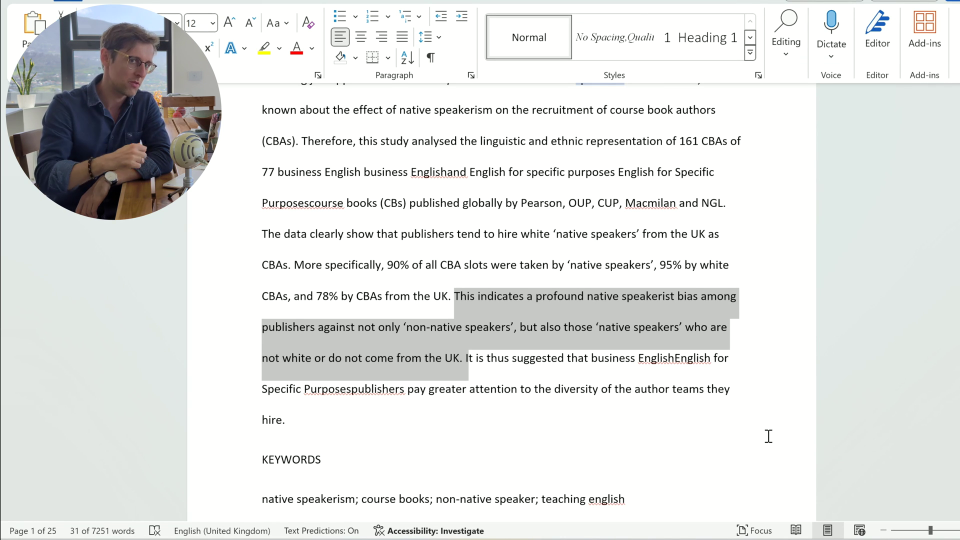
Select the abstract's closing recommendation sentence starting with "It is thus suggested", and look back over the whole abstract
left_click_drag(465, 359, 673, 435)
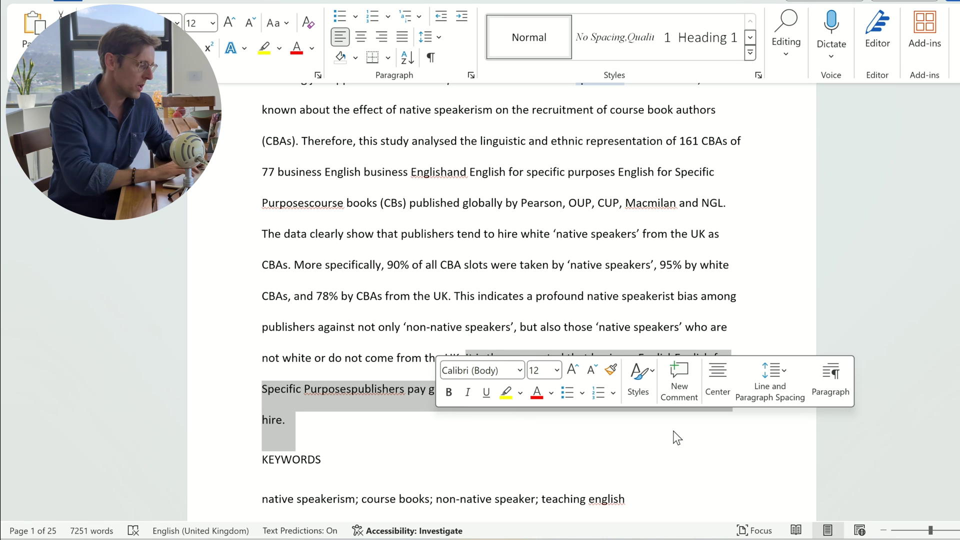
scroll(672, 435, "down", 1)
scroll(673, 435, "up", 1)
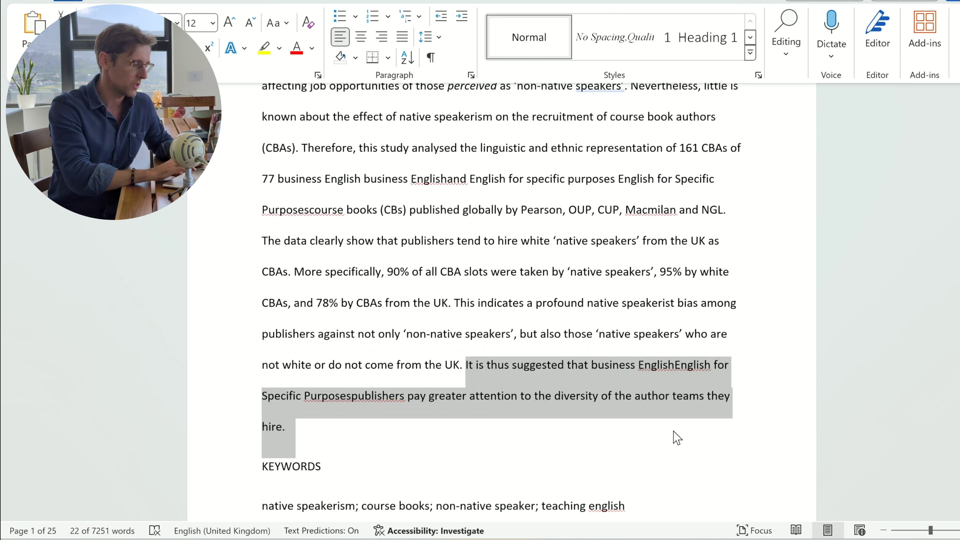
scroll(673, 431, "up", 2)
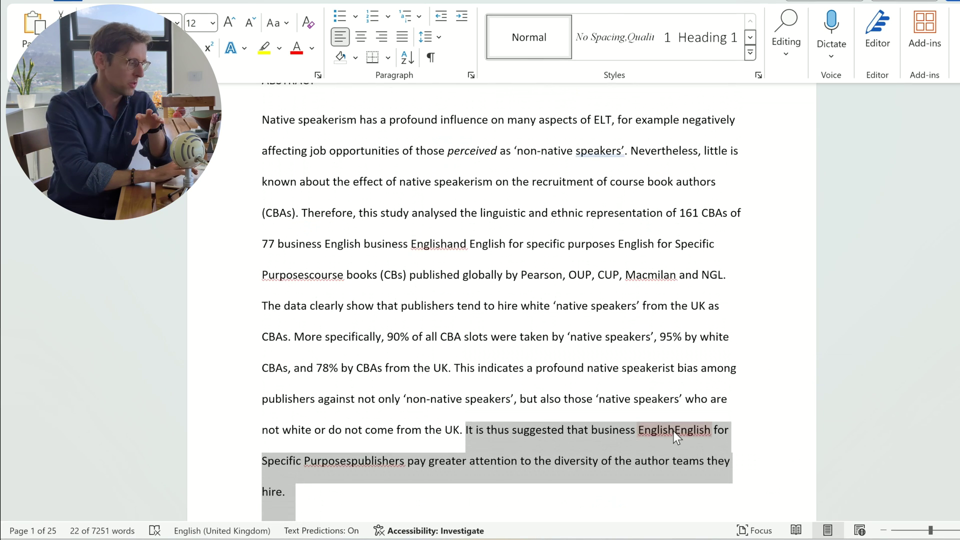
scroll(673, 431, "up", 1)
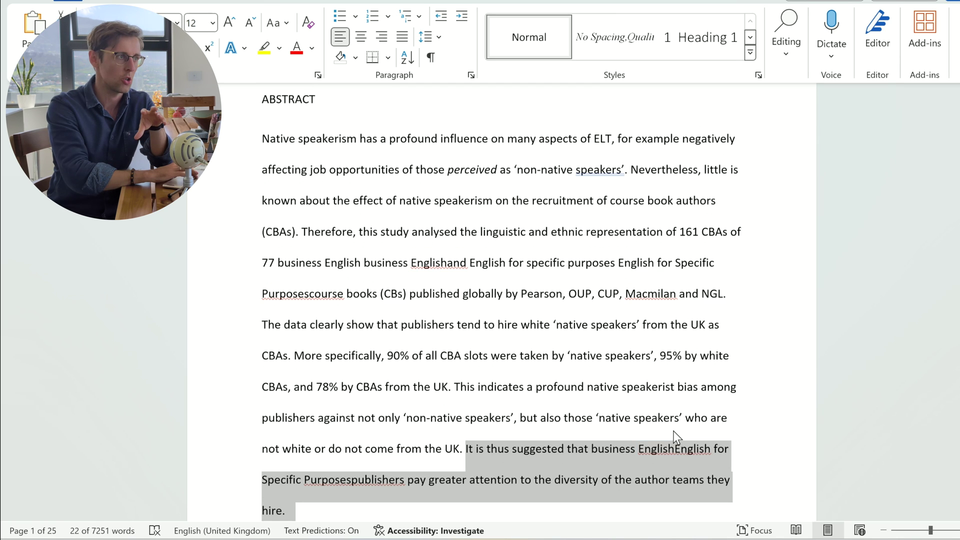
scroll(673, 431, "down", 1)
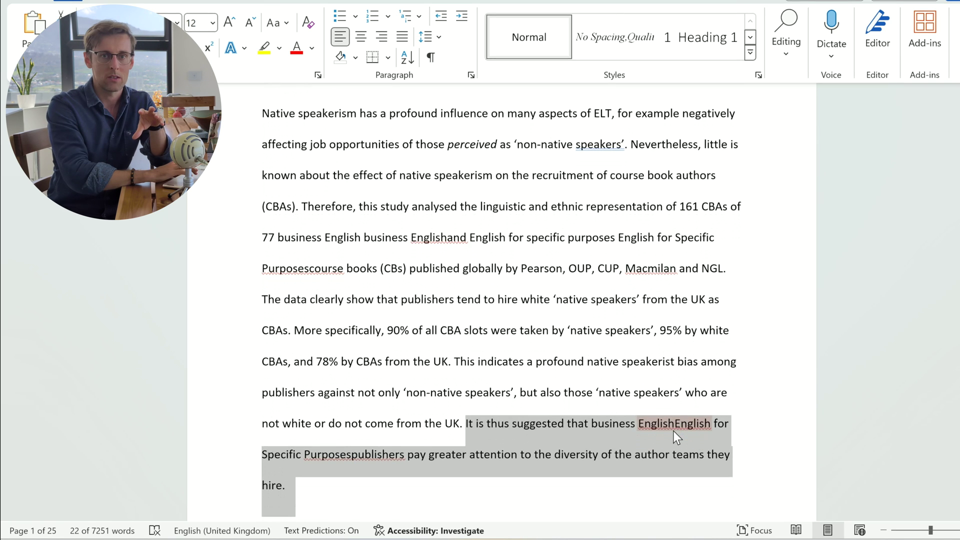
scroll(673, 431, "up", 3)
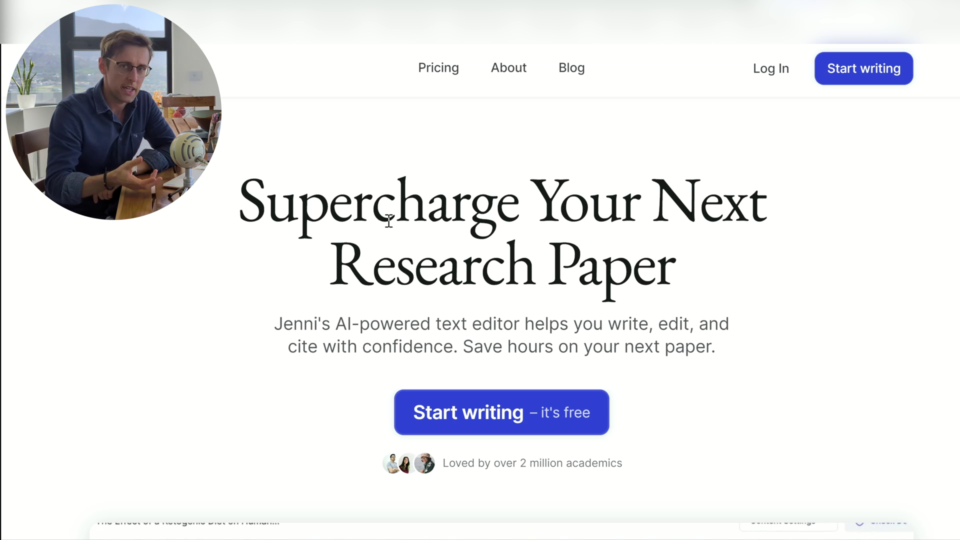
Open the pricing page of the Jenni website and examine the features of the free and paid plans
left_click(436, 67)
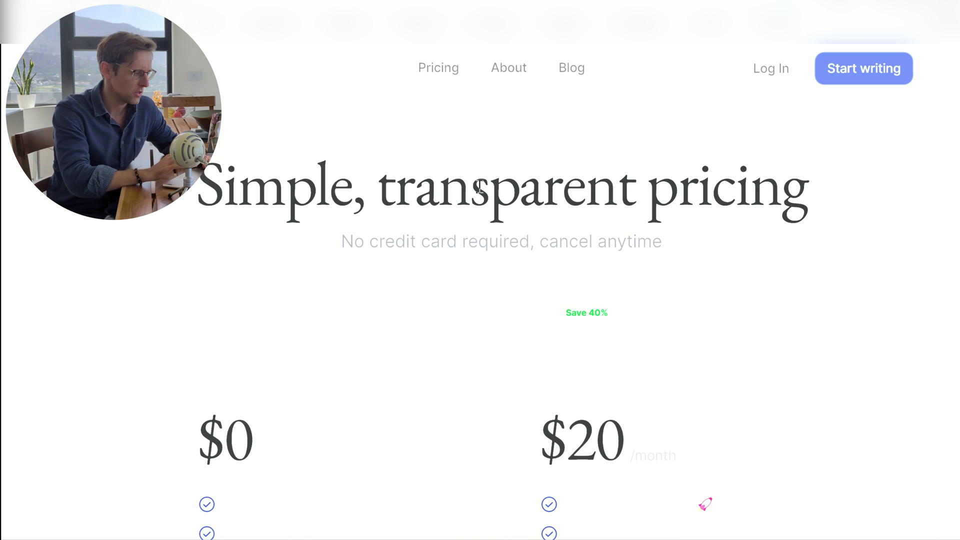
scroll(479, 187, "down", 3)
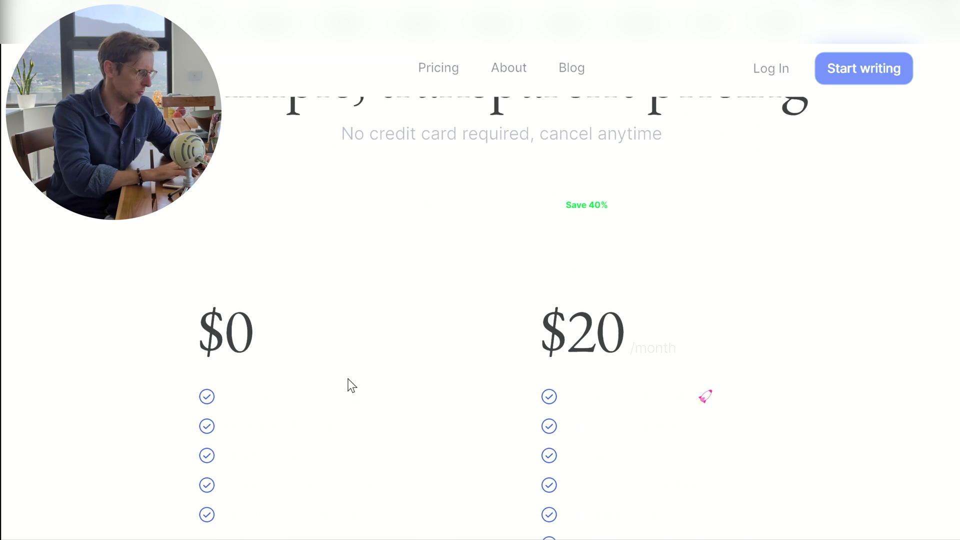
scroll(350, 385, "down", 2)
left_click_drag(234, 300, 307, 300)
left_click(351, 305)
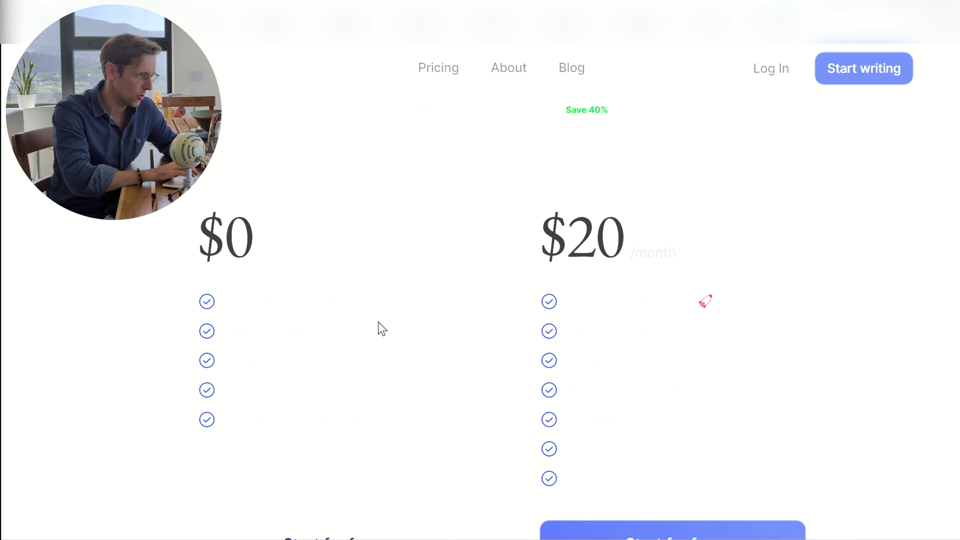
scroll(378, 322, "up", 1)
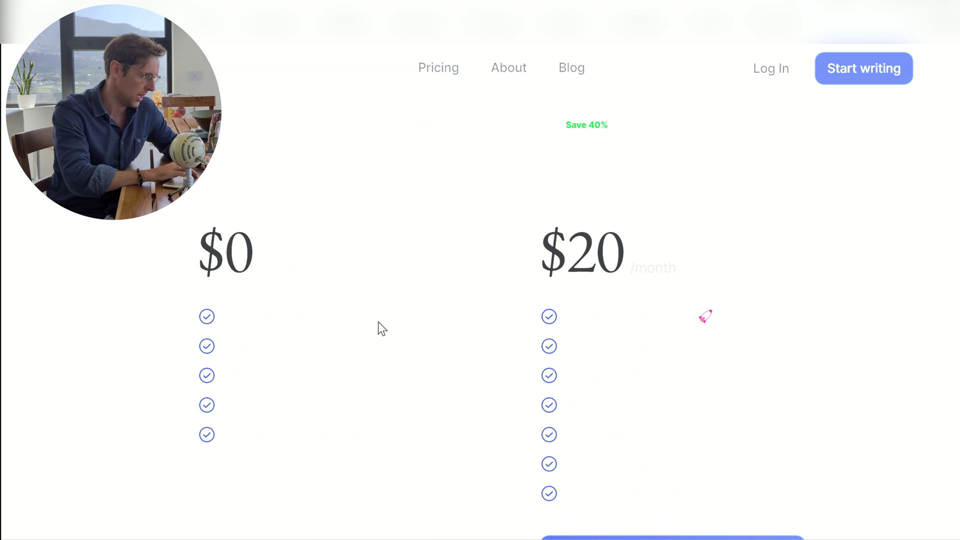
scroll(378, 322, "up", 1)
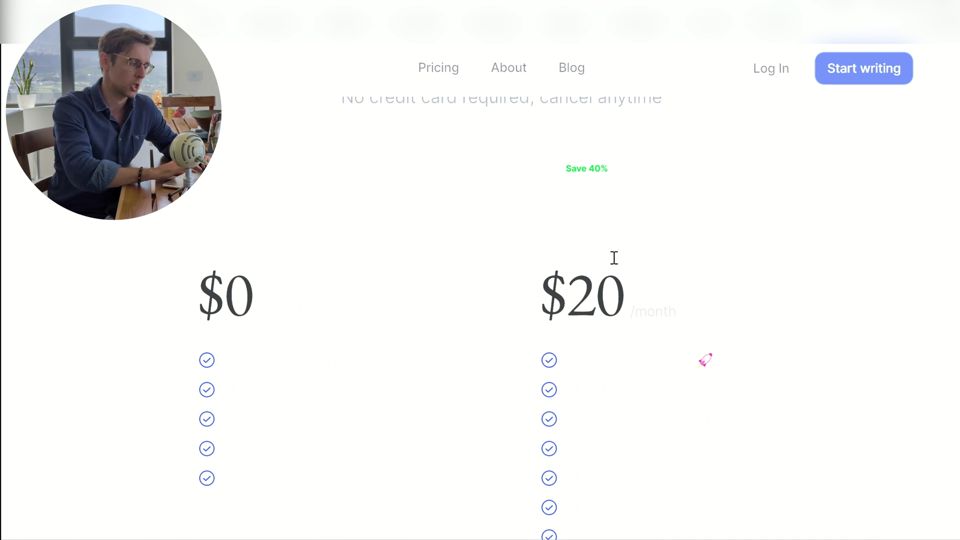
Switch the plan prices to annual billing and examine the paid plan's monthly price and features
left_click(488, 169)
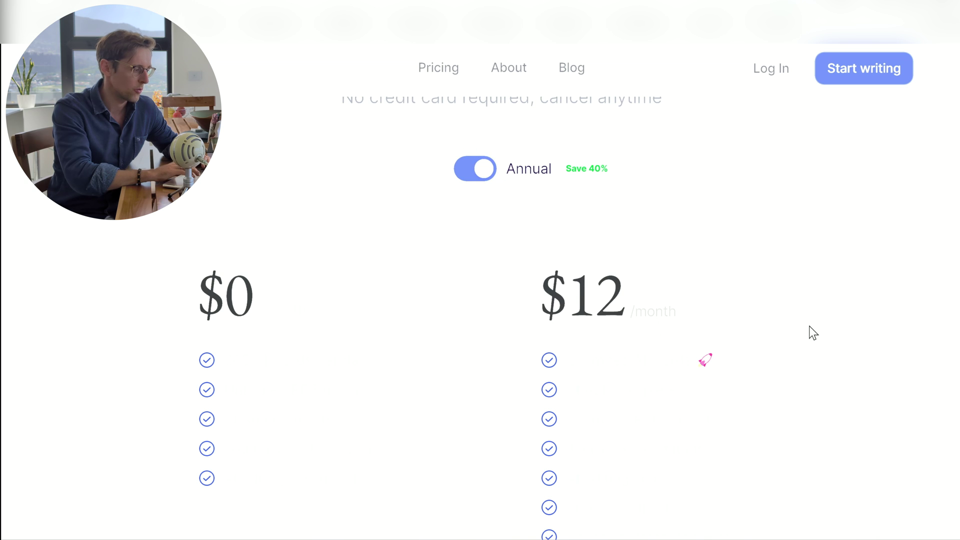
scroll(813, 333, "down", 1)
left_click_drag(569, 267, 665, 269)
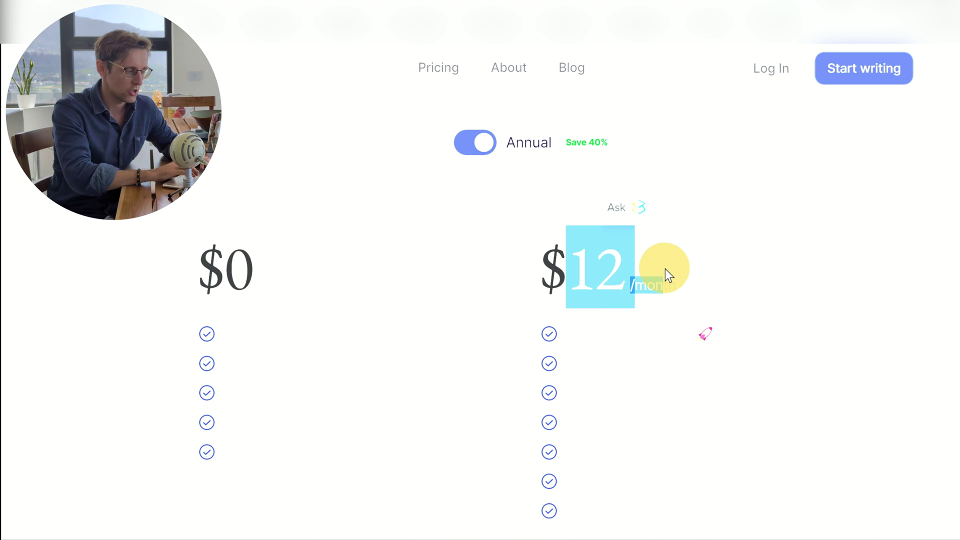
left_click(711, 283)
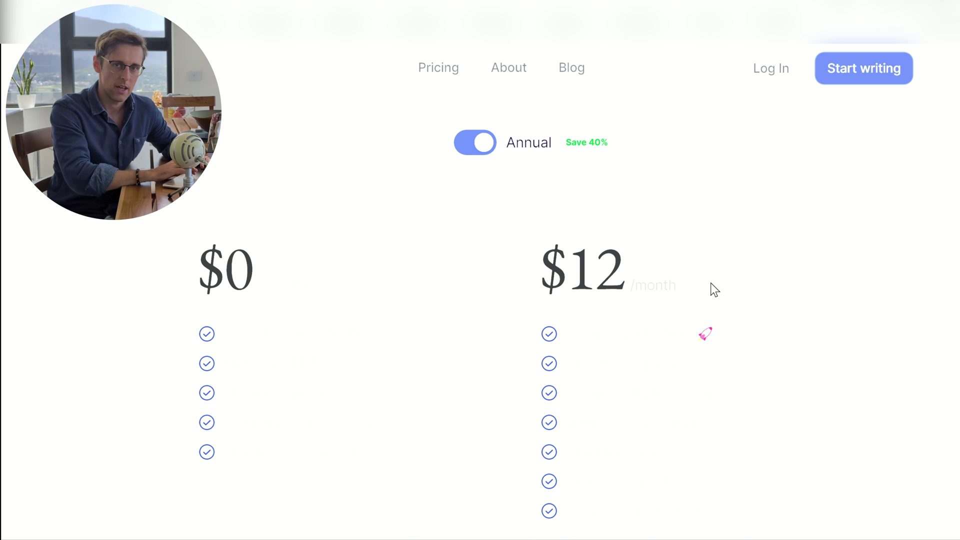
scroll(709, 283, "down", 3)
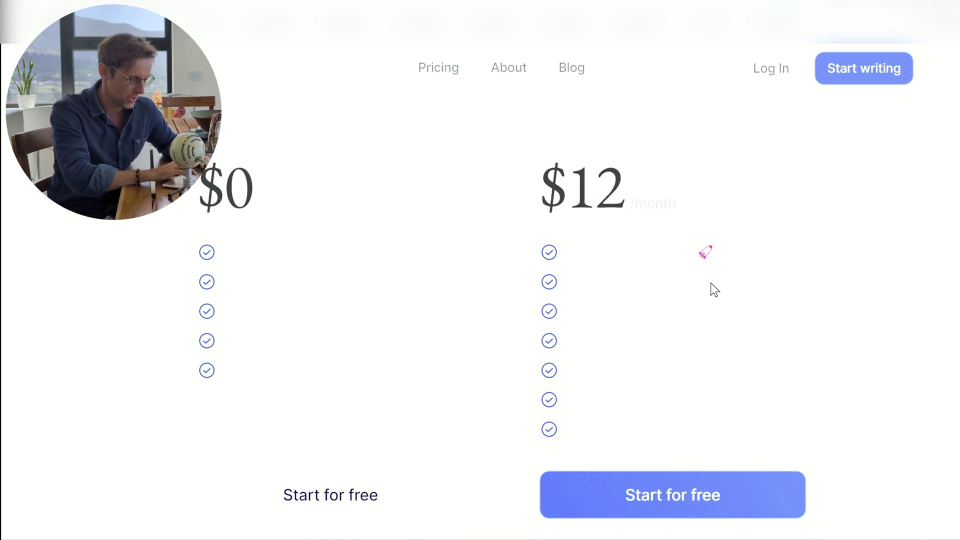
scroll(710, 283, "down", 2)
scroll(710, 283, "up", 4)
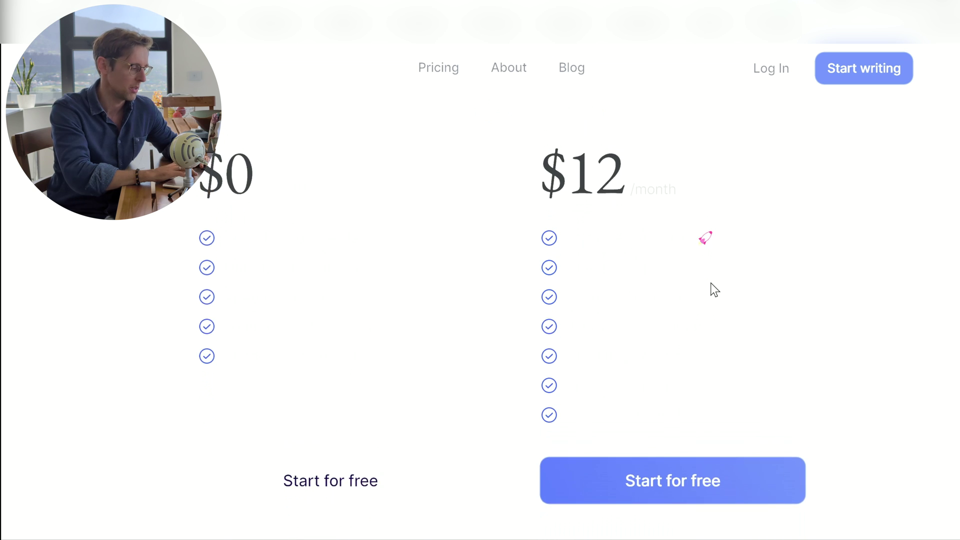
scroll(710, 283, "up", 3)
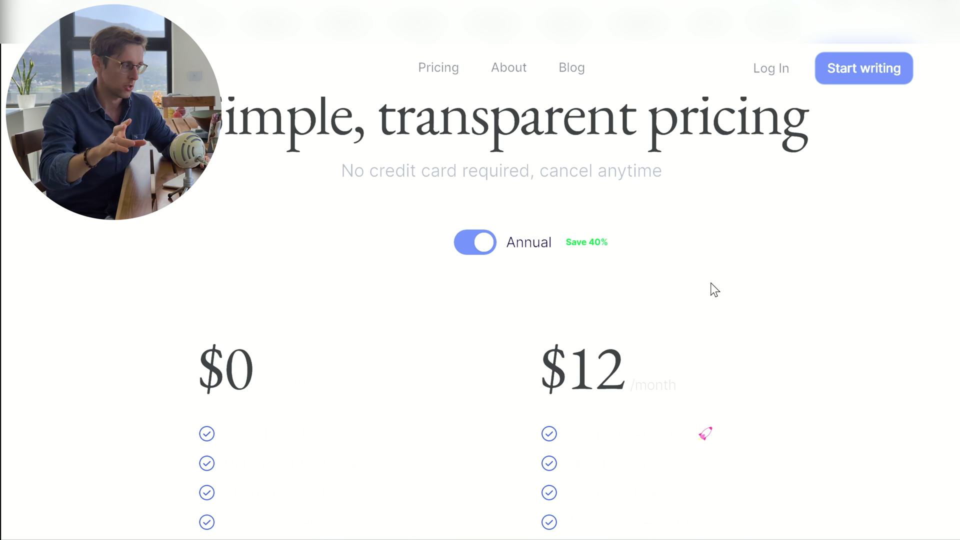
Log in to Jenni and create a new document
left_click(777, 75)
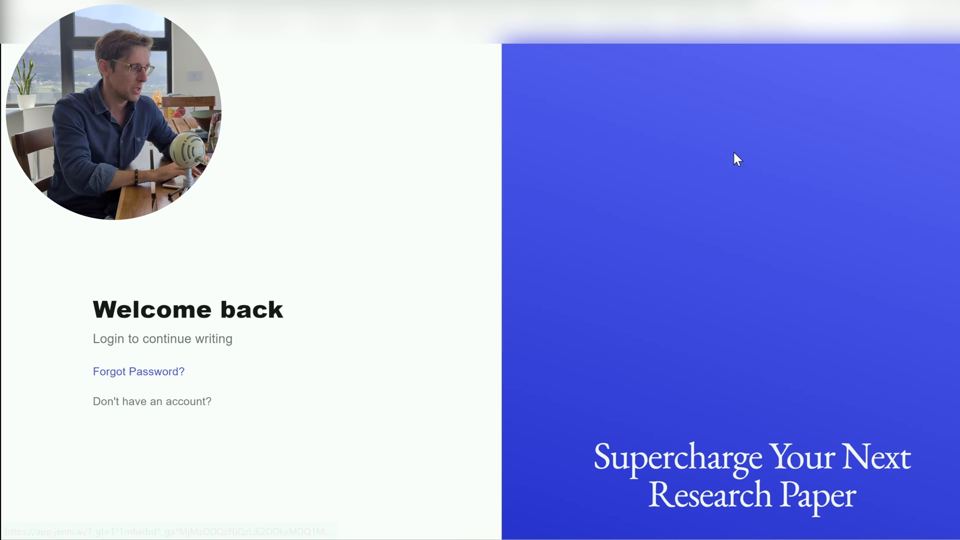
left_click(280, 231)
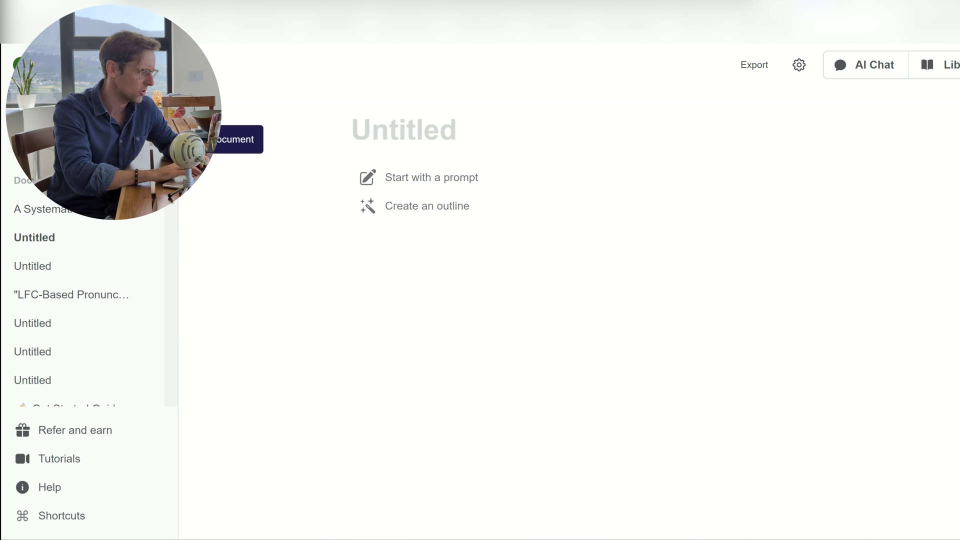
left_click(235, 139)
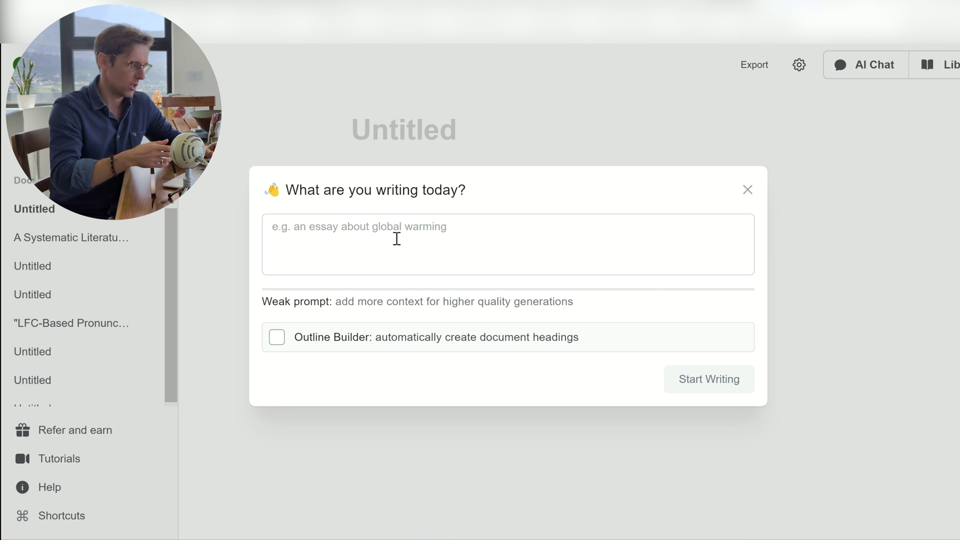
Enter the writing prompt "I'm writing an abstract of between 150 -200 words for a research paper."
left_click(344, 229)
type("I'm writing an abstract for a research paper")
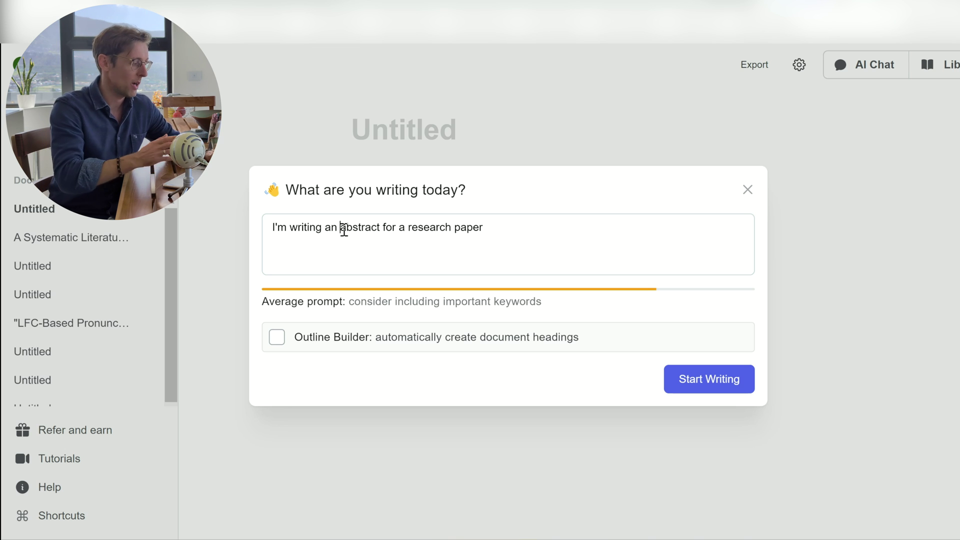
left_click(382, 228)
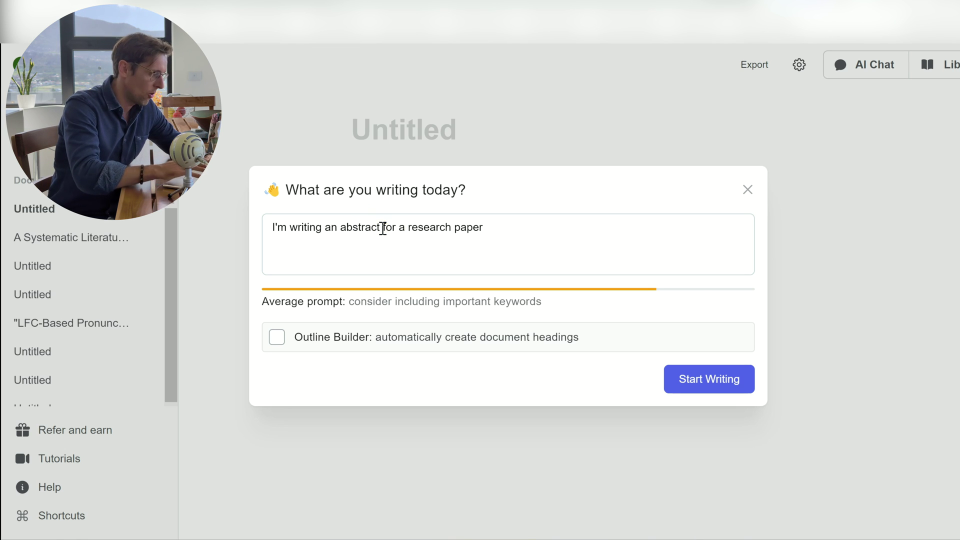
type("of between 150")
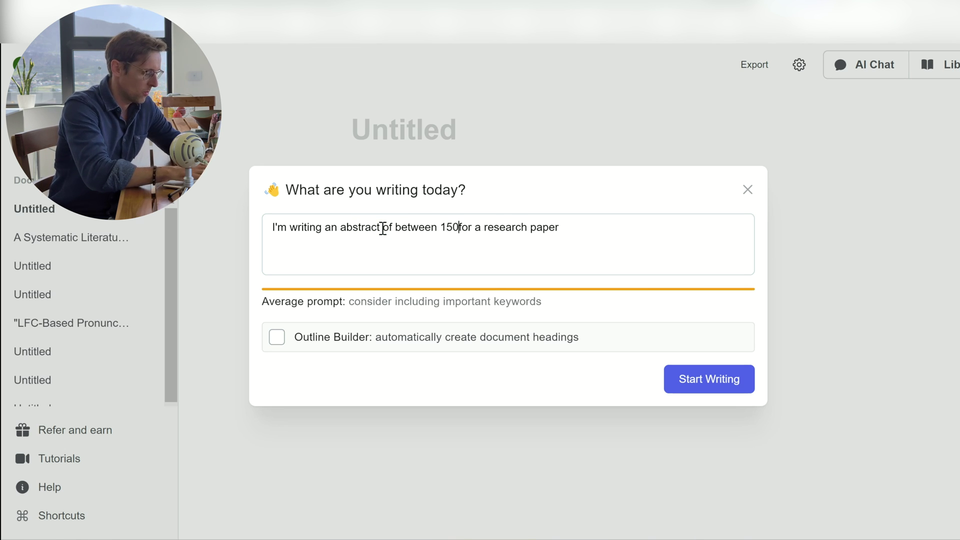
type(" -200 ")
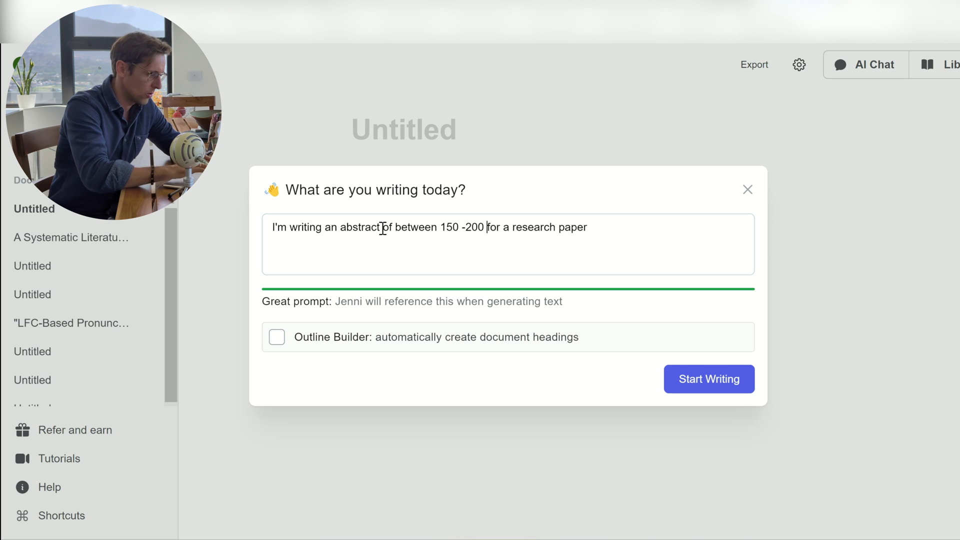
type("words")
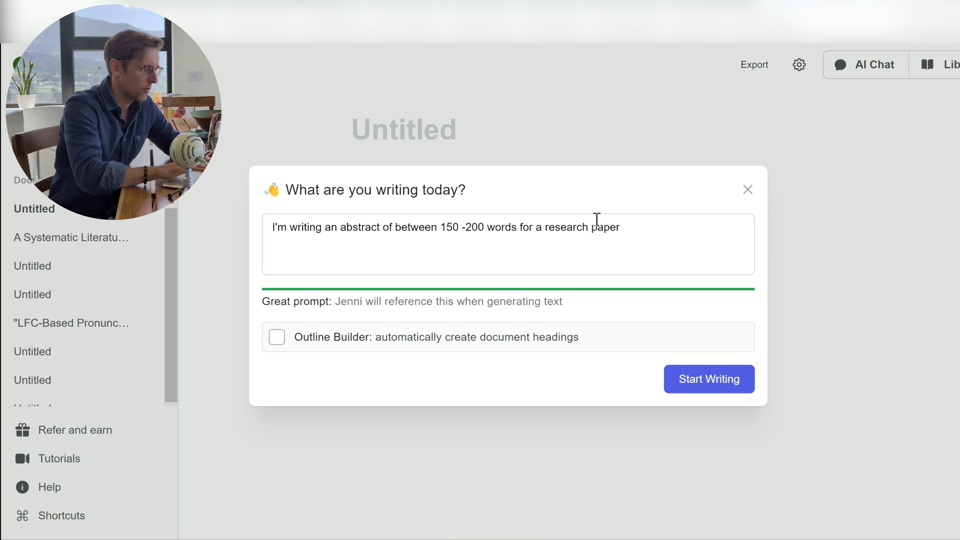
left_click(646, 229)
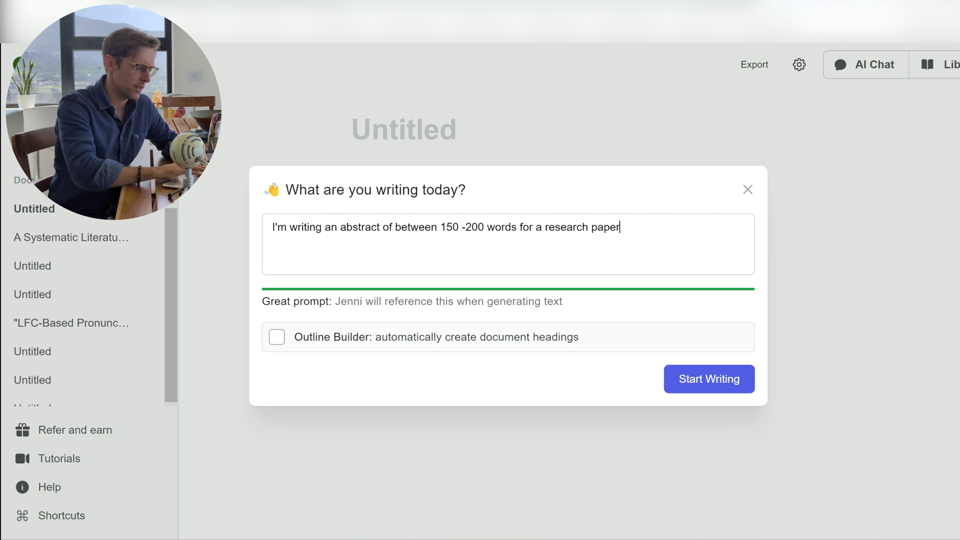
left_click(668, 475)
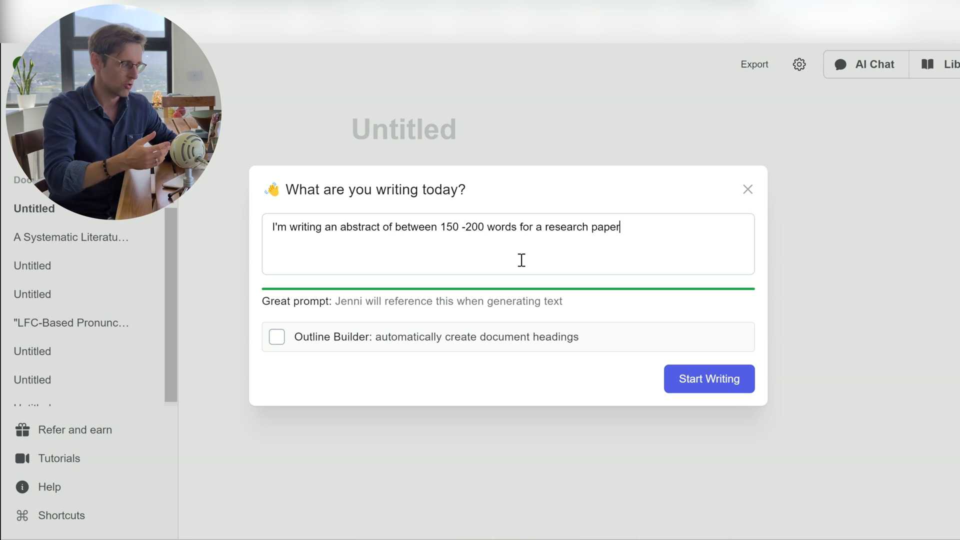
type(".")
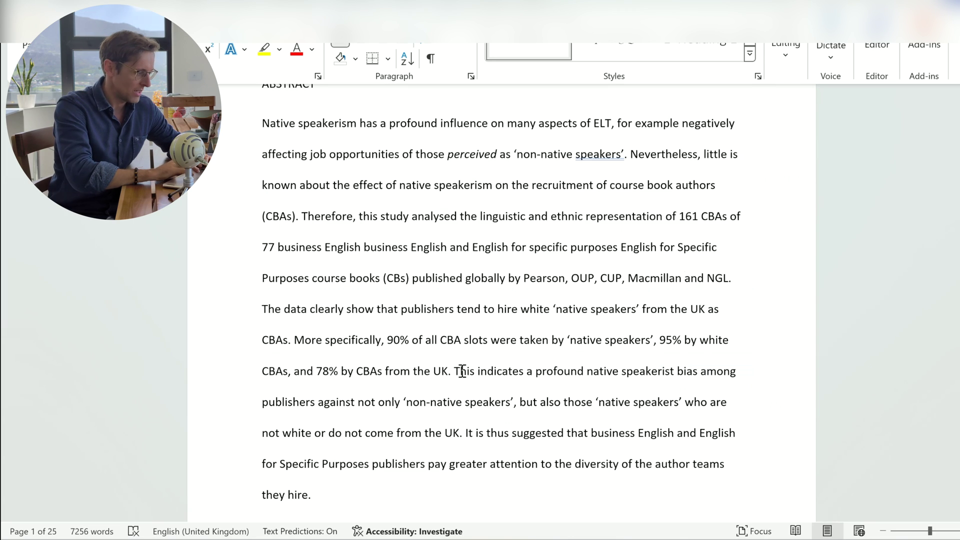
Copy the sentence starting "this study aims to examine the representation" from the introduction of the Word paper and add it to the Jenni prompt
scroll(462, 368, "down", 5)
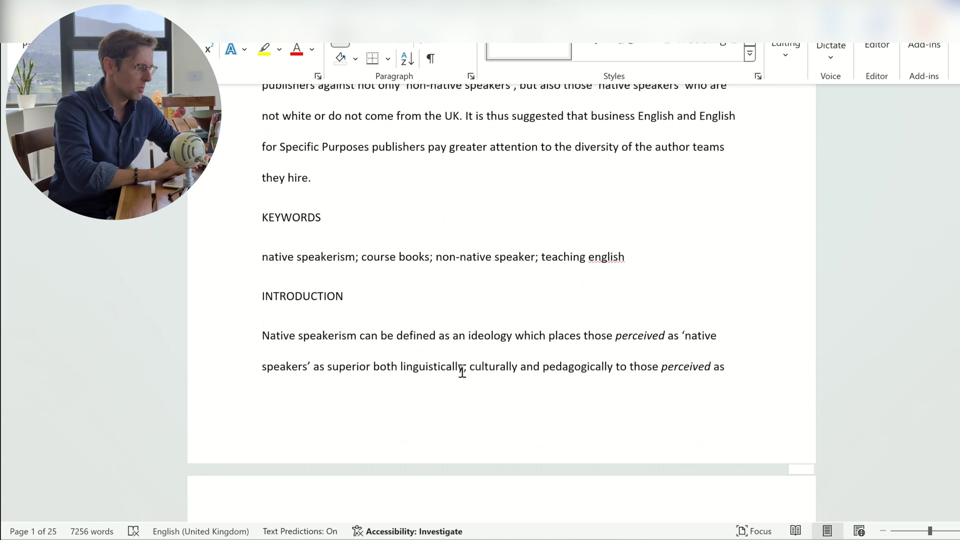
scroll(463, 370, "down", 15)
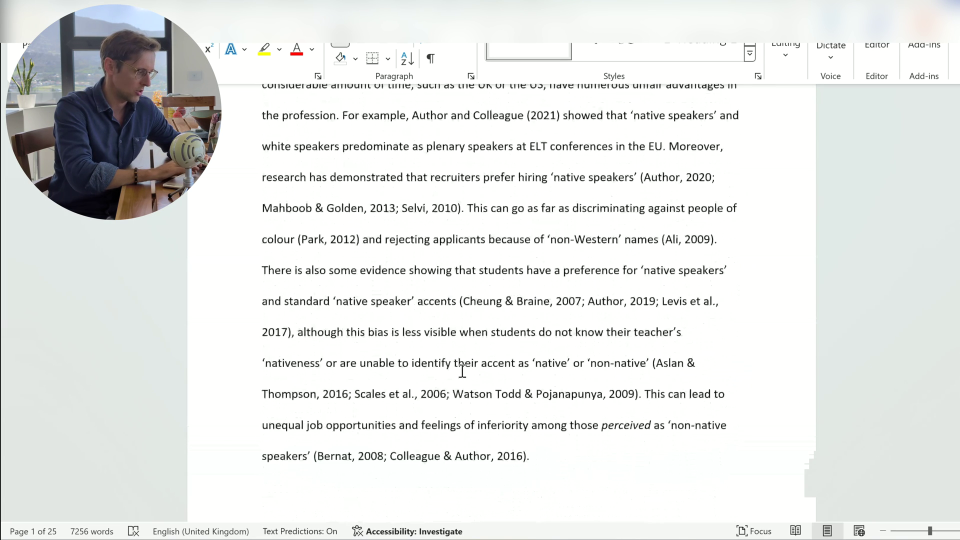
scroll(462, 371, "down", 15)
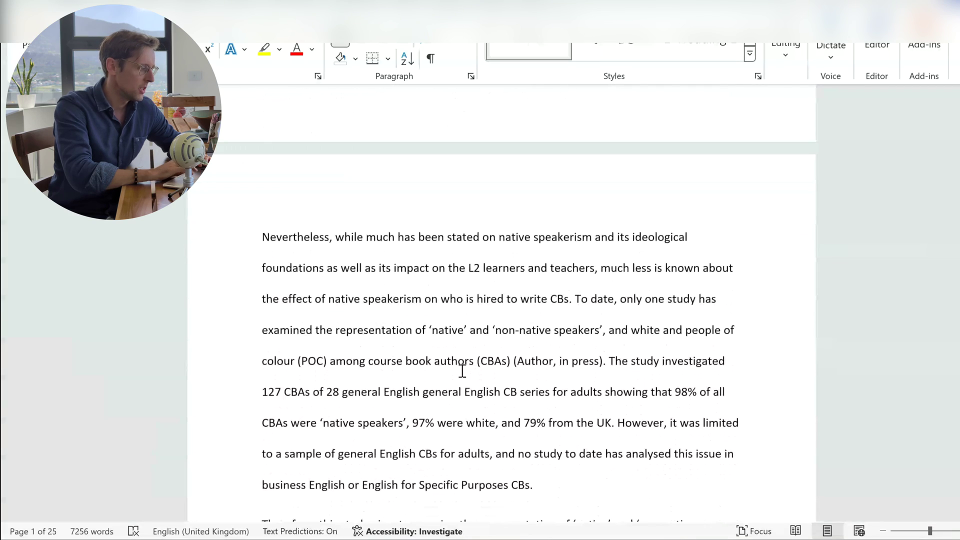
scroll(462, 371, "down", 8)
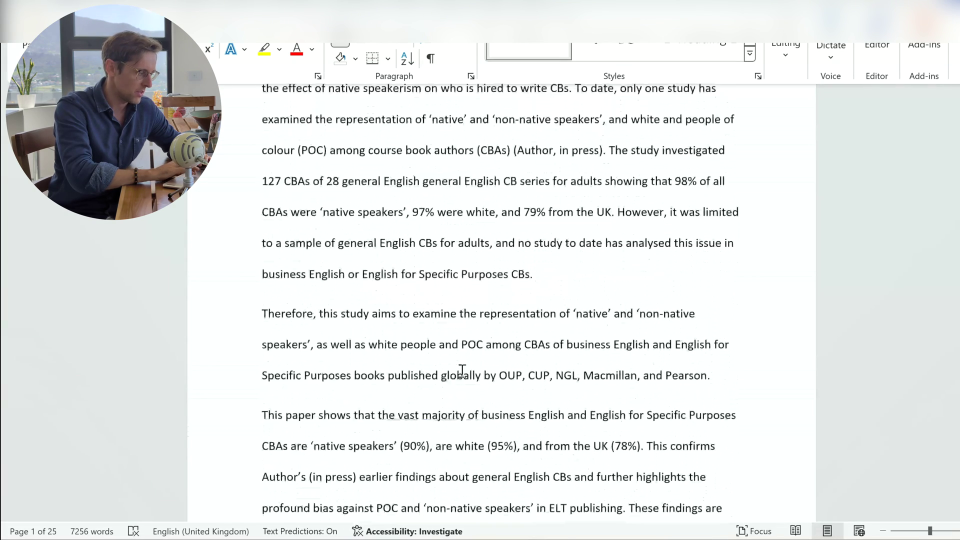
left_click_drag(322, 300, 714, 382)
left_click(640, 413)
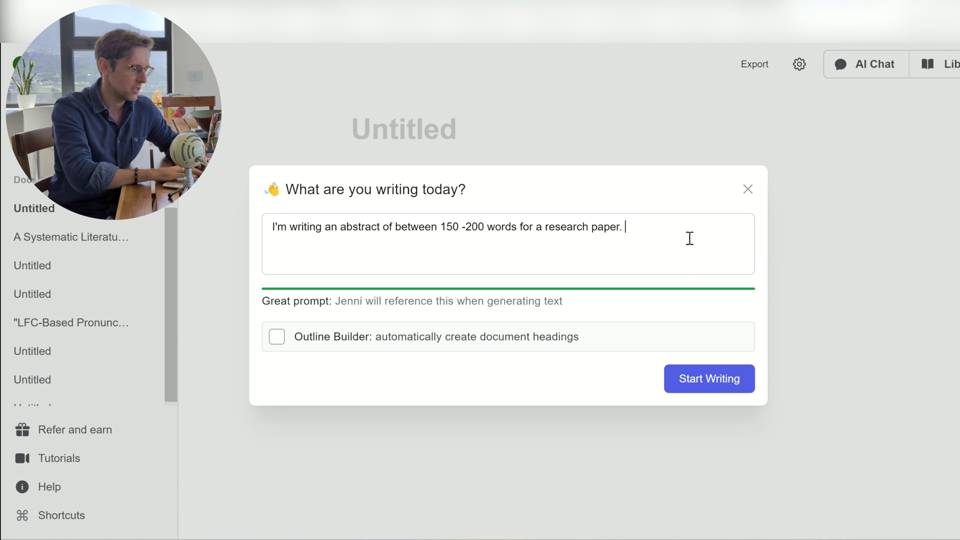
type("This study aims to examine the representation of ‘native’ and ‘non-native speakers’, as well as white people and POC among CBAs of business English and English for Specific Purposes books published globally by OUP, CUP, NGL, Macmillan, and Pearson.")
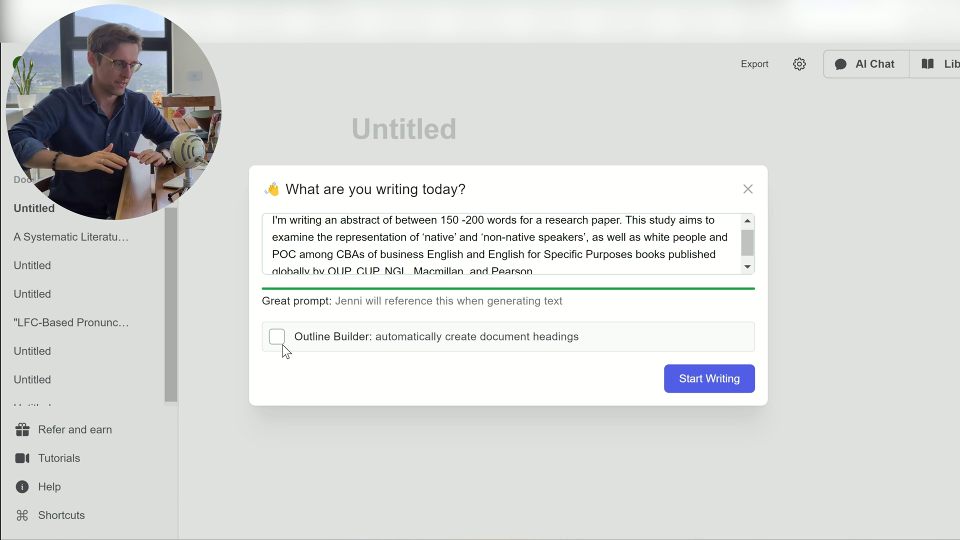
Start writing from the prompt without the Outline Builder and accept the AI's suggested opening sentence on the native speaker model
left_click(695, 383)
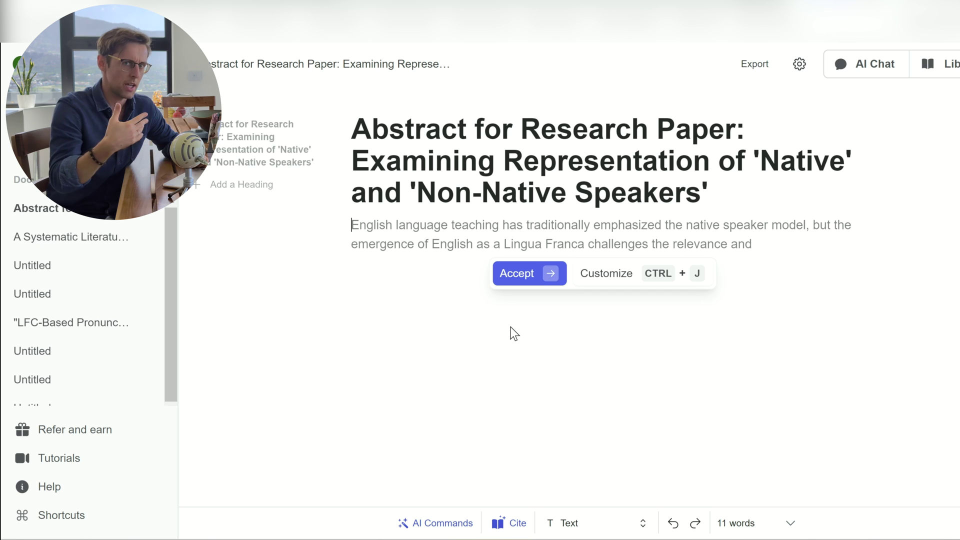
left_click(528, 278)
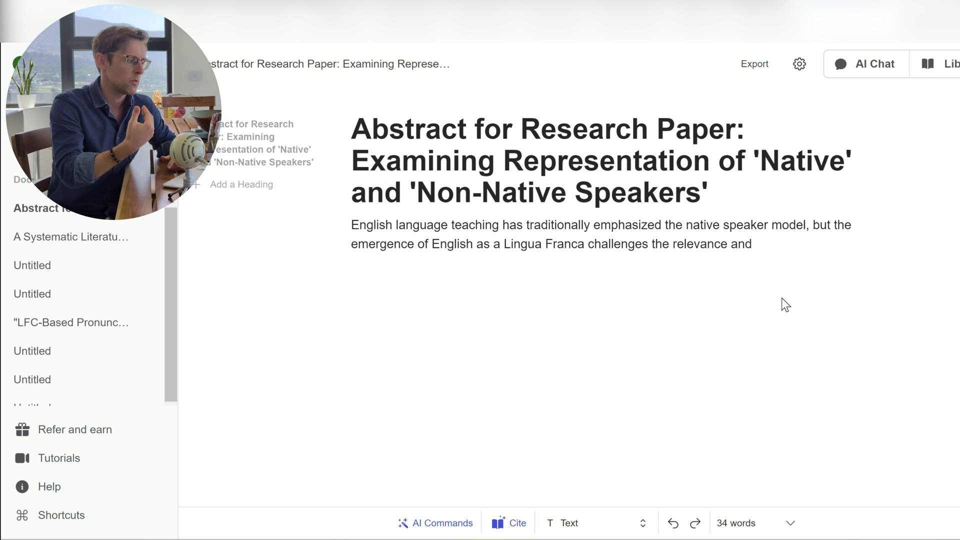
left_click(545, 294)
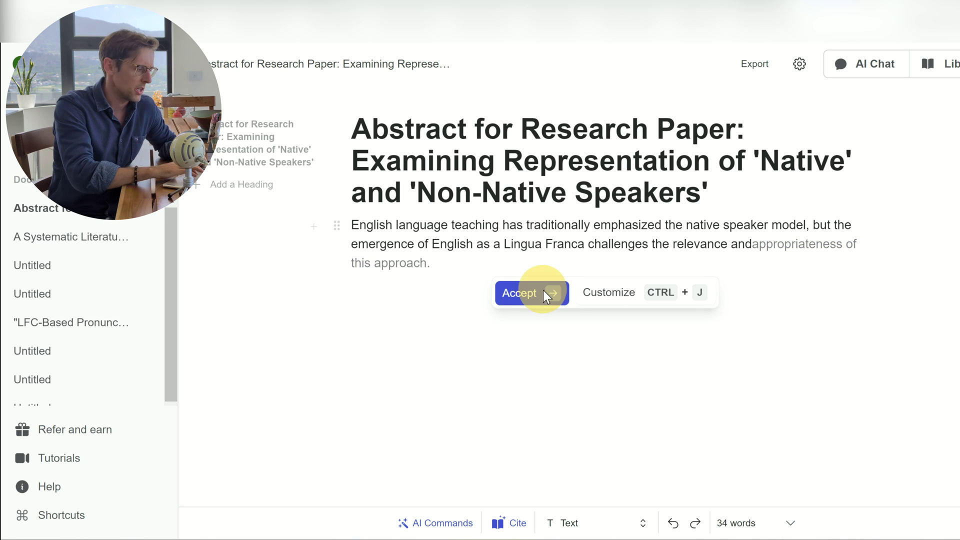
left_click(754, 244)
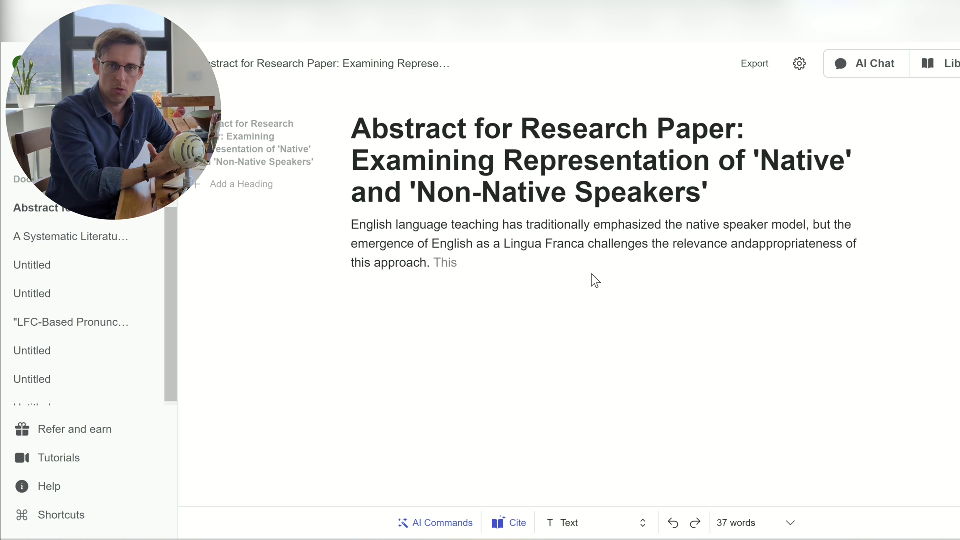
Rephrase the opening sentence by removing "but" before "the emergence" and starting it with "Although"
left_click(820, 224)
left_click_drag(814, 223, 837, 223)
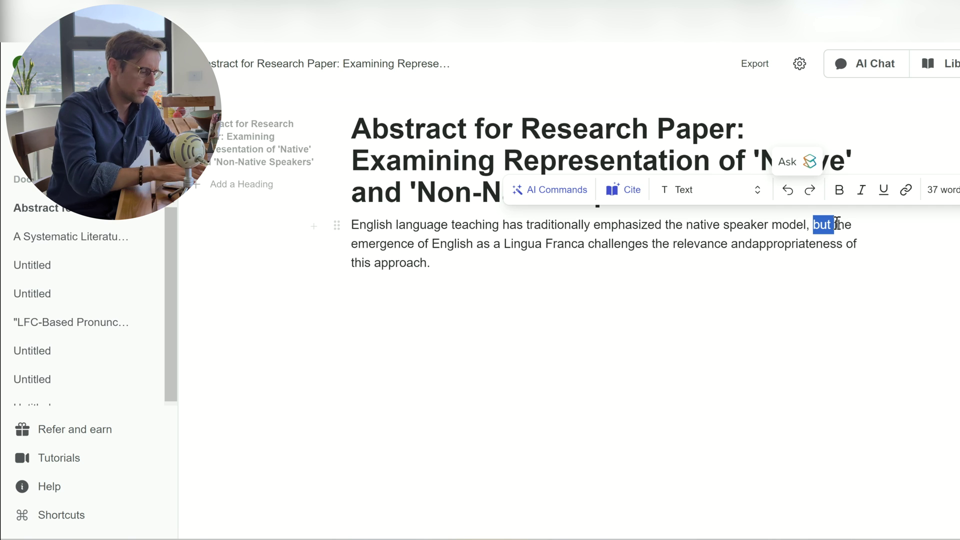
key("BackSpace")
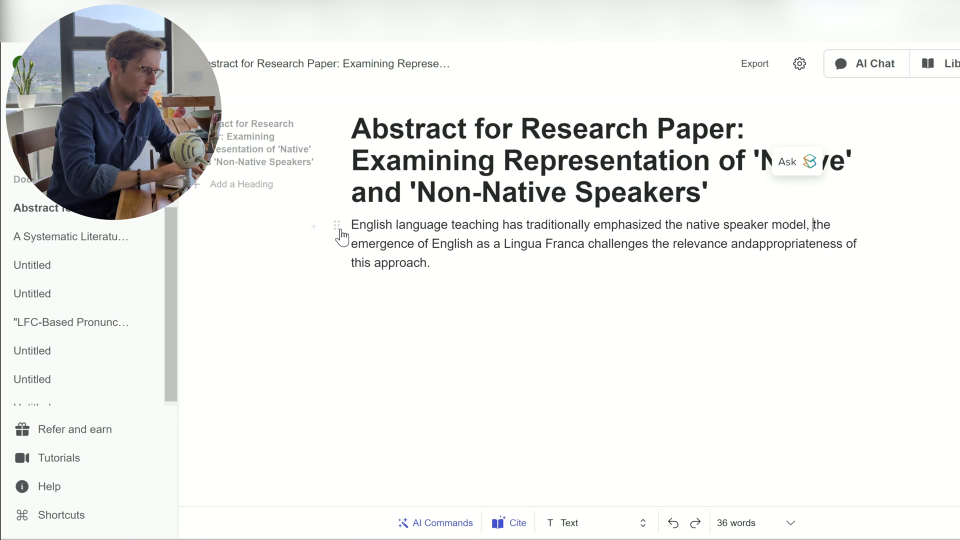
left_click(353, 225)
type("Altho")
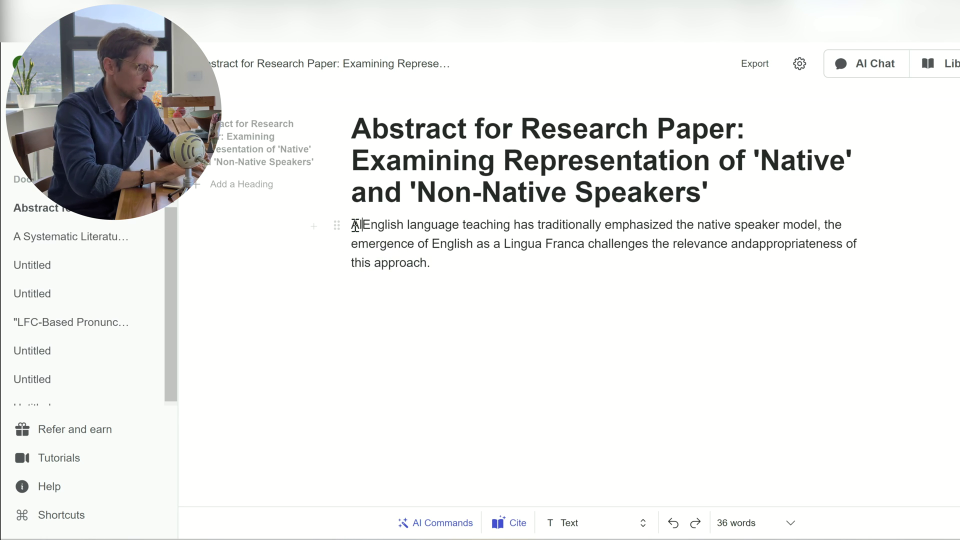
type("ugh")
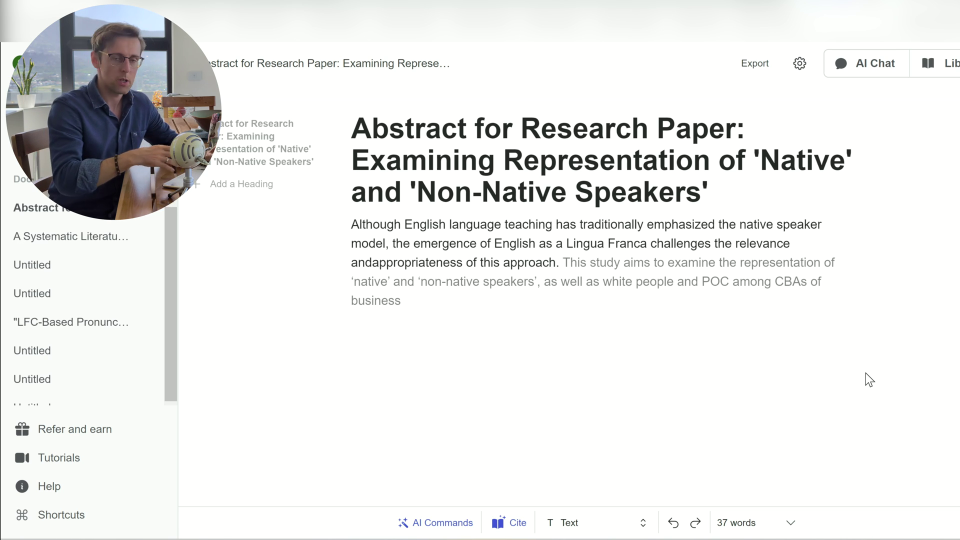
Begin a research gap sentence with "However, little is known about how native and non-native English are"
type("However")
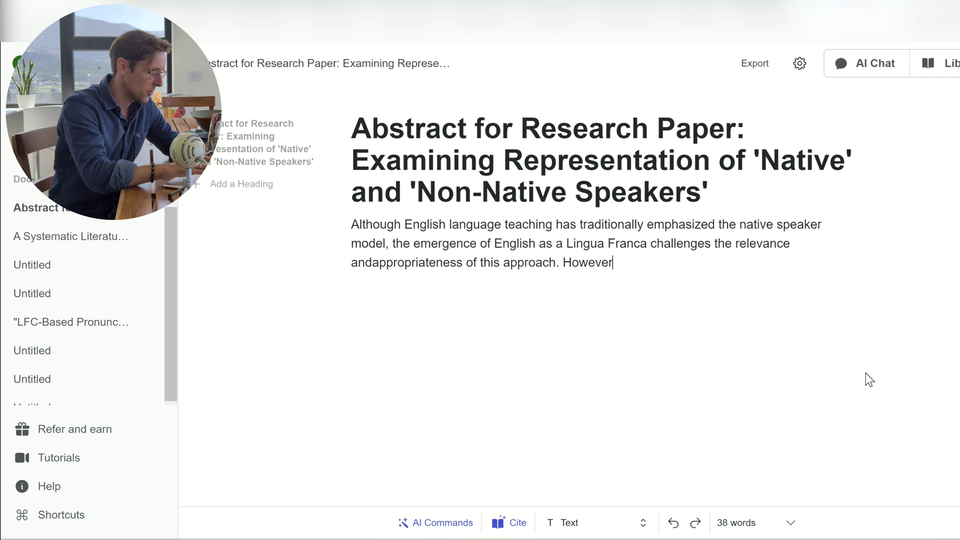
type(", little o")
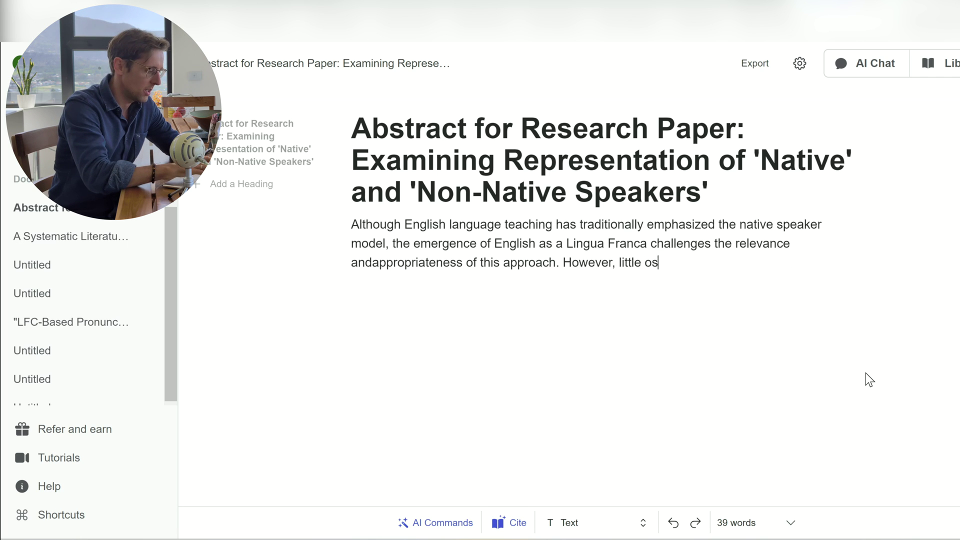
key("BackSpace")
type("is known about")
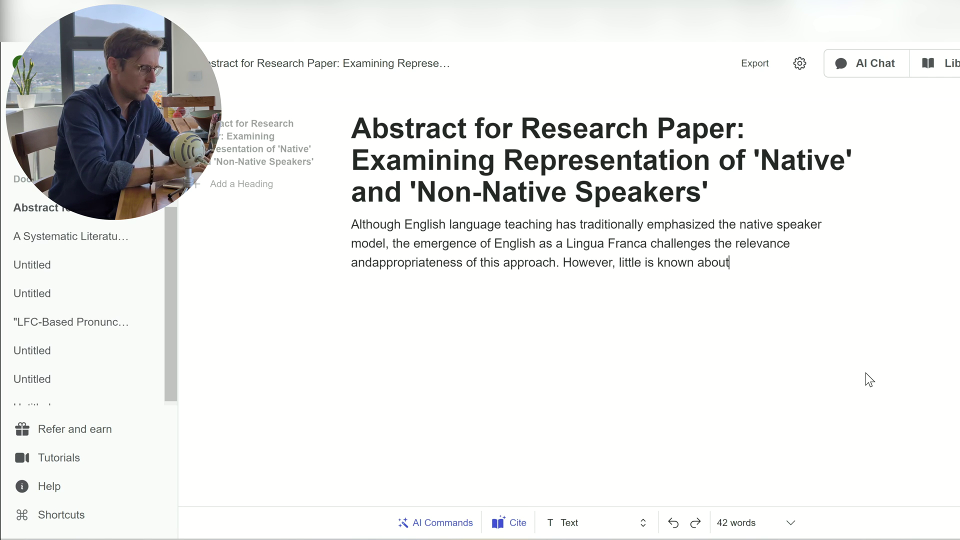
type(" how native and non-native English are")
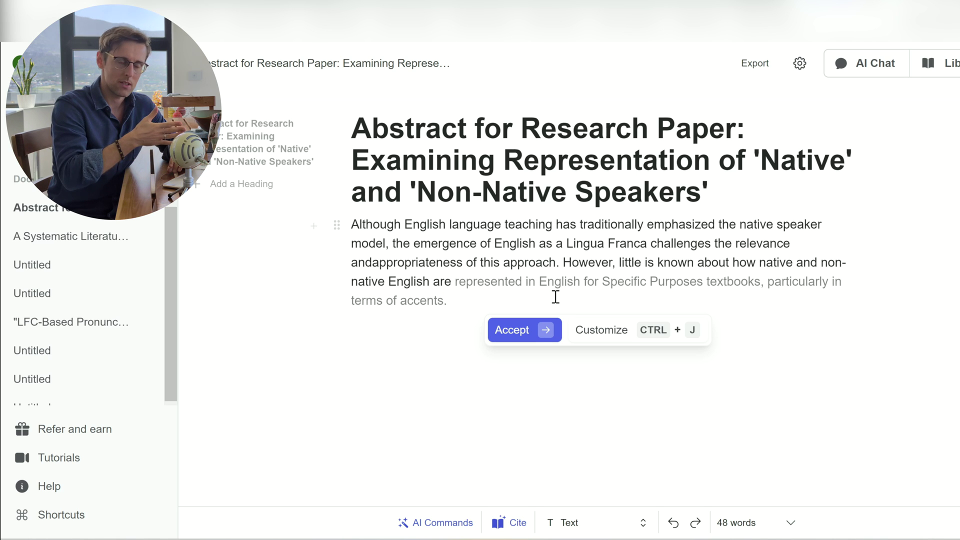
Accept the AI's completion of the gap sentence and its suggested sentences on the study's aim and the textbooks analyzed
left_click(524, 332)
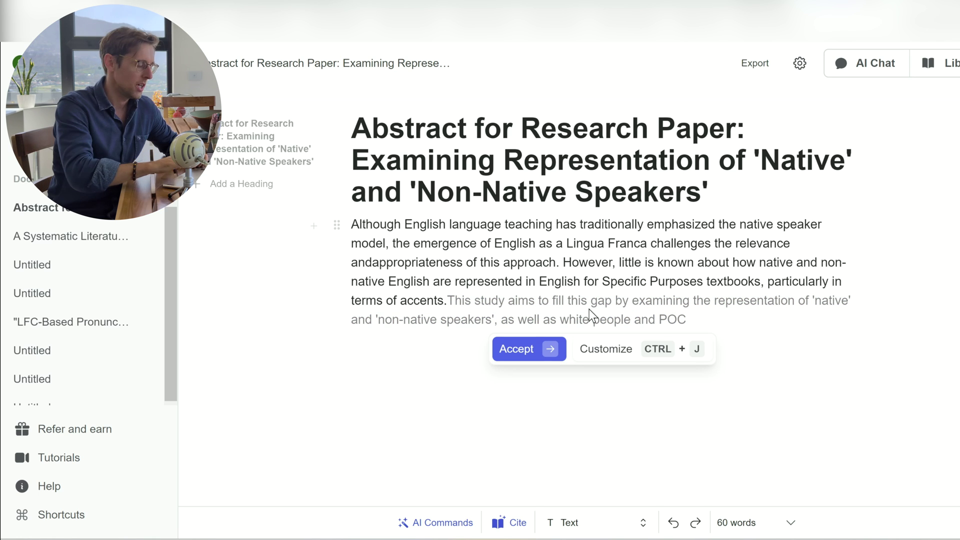
left_click(544, 354)
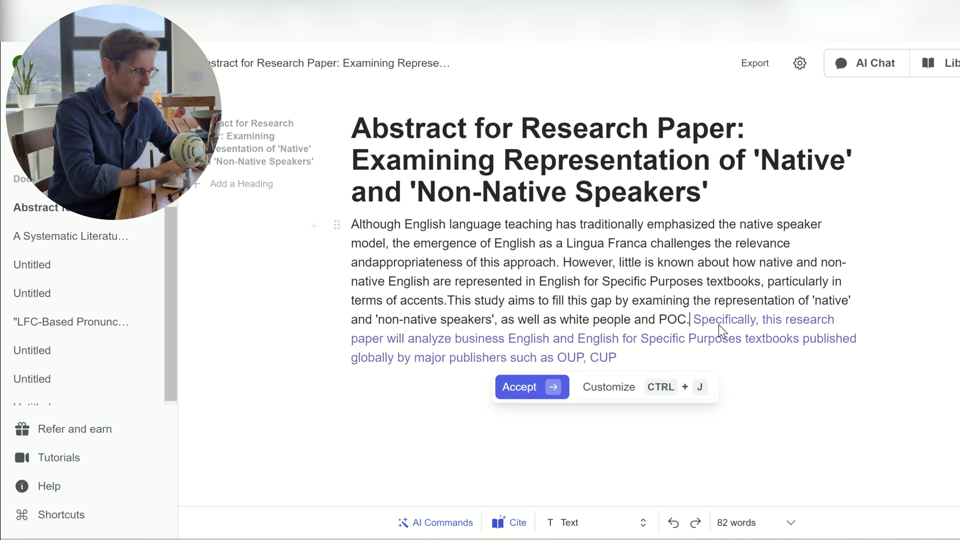
key("Right")
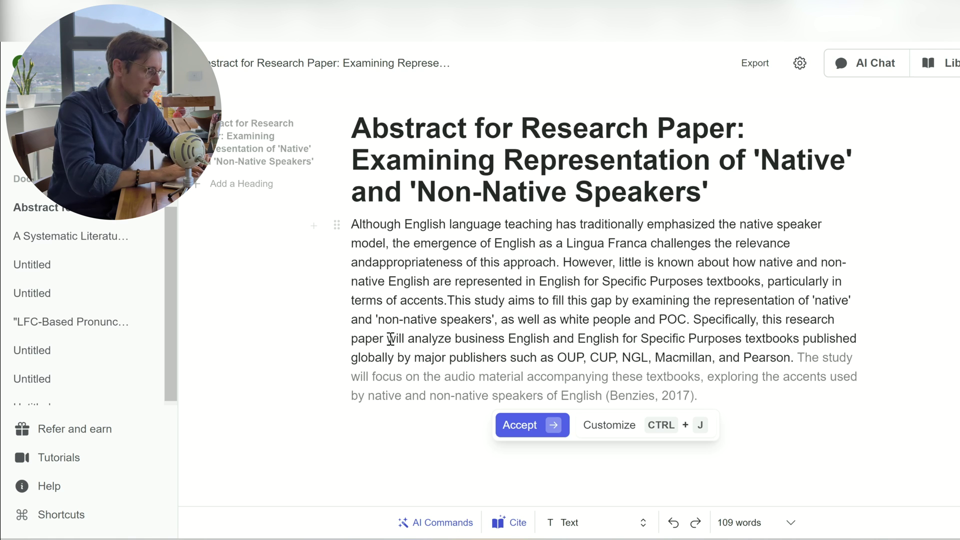
Change "will analyze" to "analyzed" in the sentence starting with "Specifically, this research paper"
left_click_drag(388, 339, 410, 340)
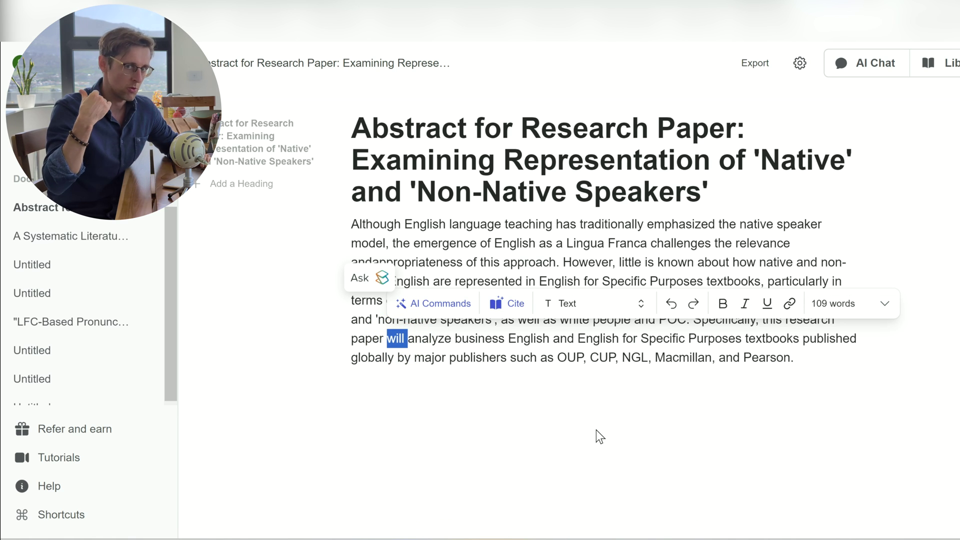
key("BackSpace")
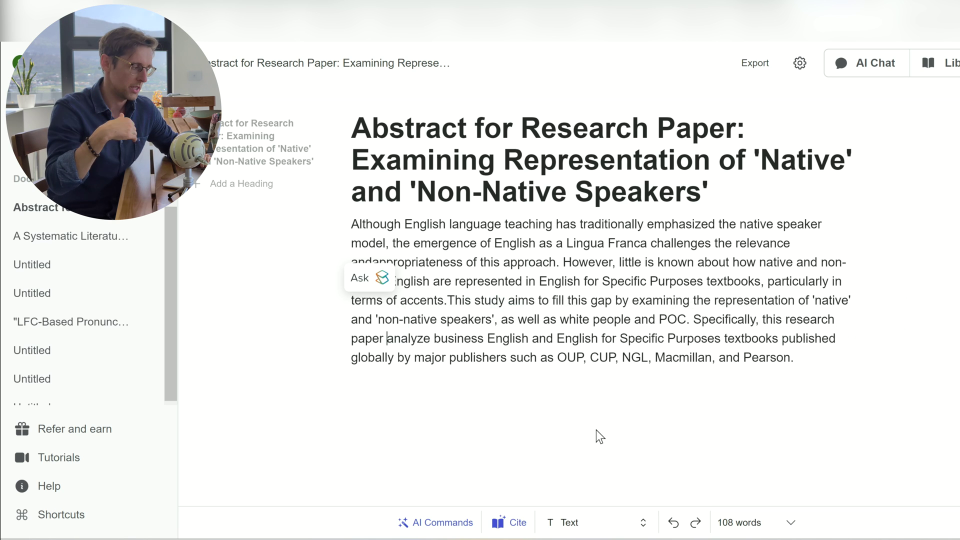
key("alt+Right")
type("d")
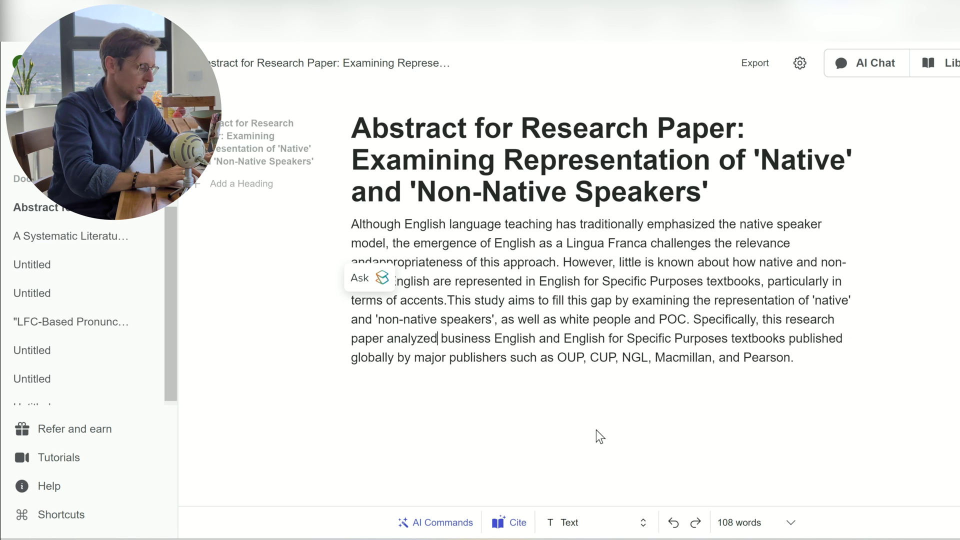
Begin a new sentence at the end of the abstract with "The results show that"
left_click(823, 359)
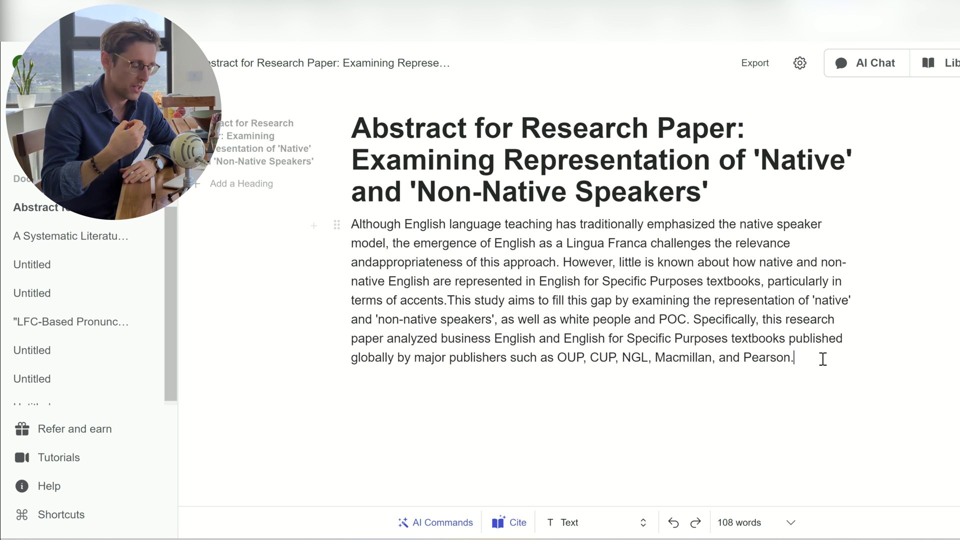
type("The")
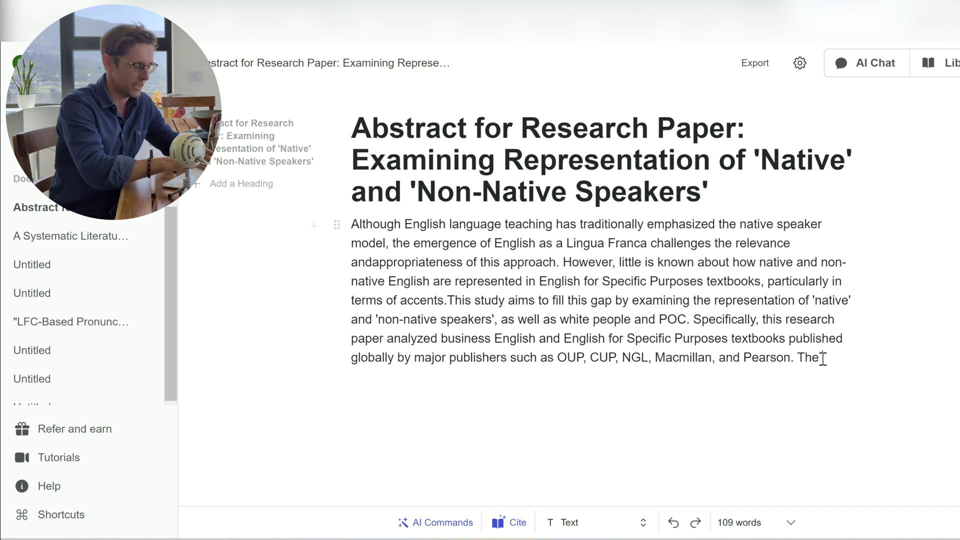
type(" results show that")
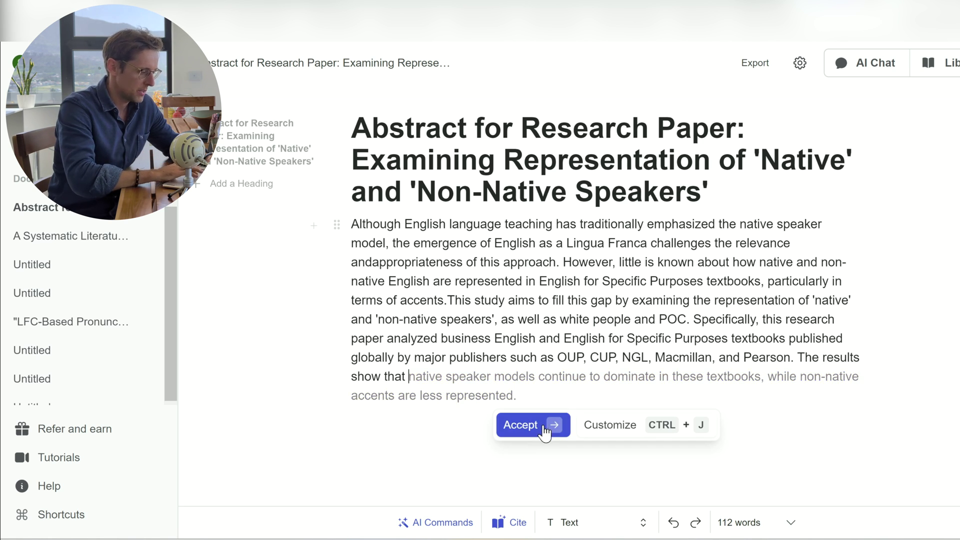
Accept the AI's completion of the "The results show that" sentence and its suggested follow-up sentence starting with "Furthermore"
left_click(544, 431)
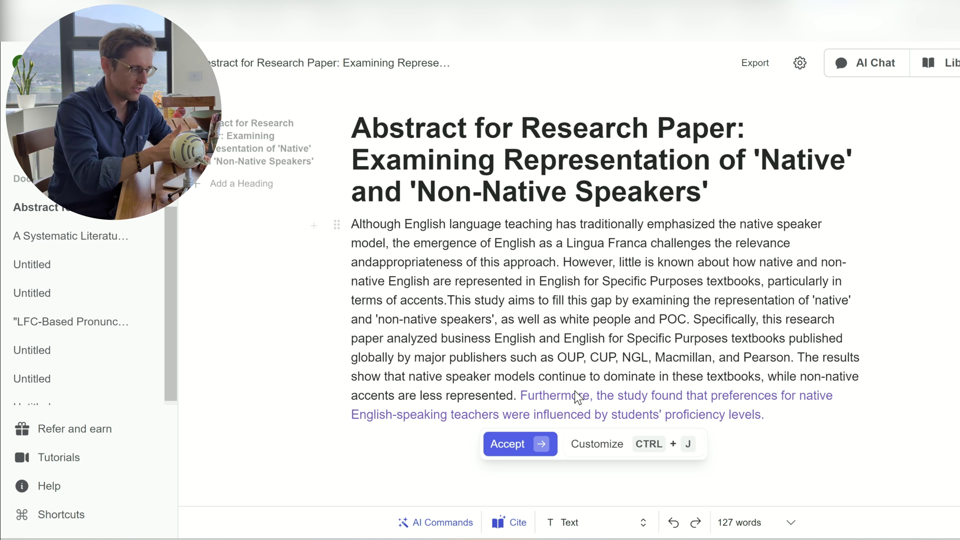
left_click(531, 449)
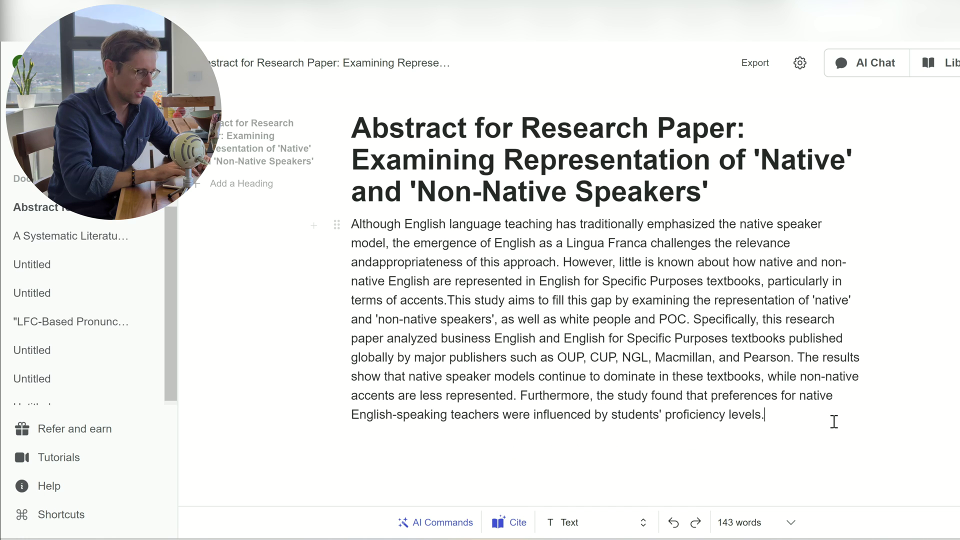
Replace the "Furthermore" sentence with one starting "More specifically, we found that native accents of speakers", completed with the AI's suggestion
left_click(598, 395)
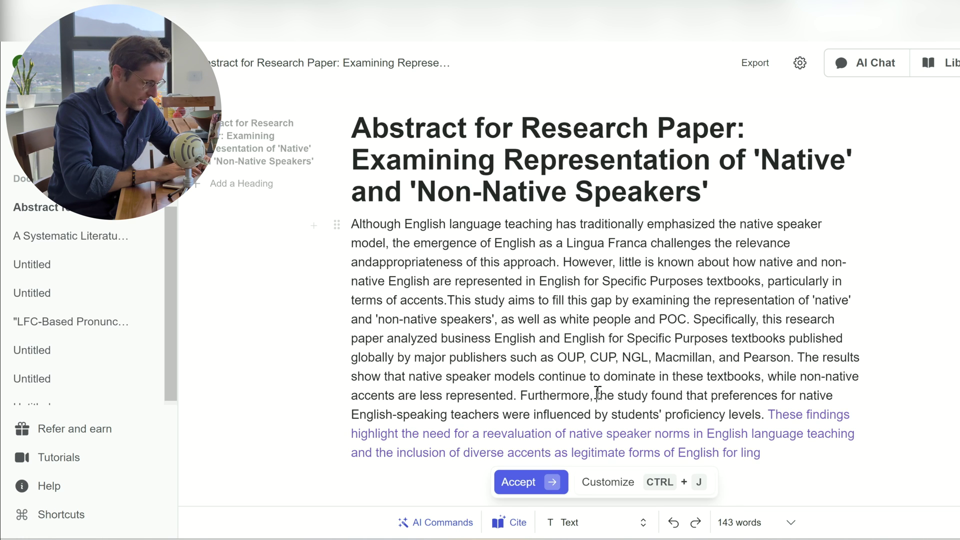
left_click_drag(597, 395, 760, 415)
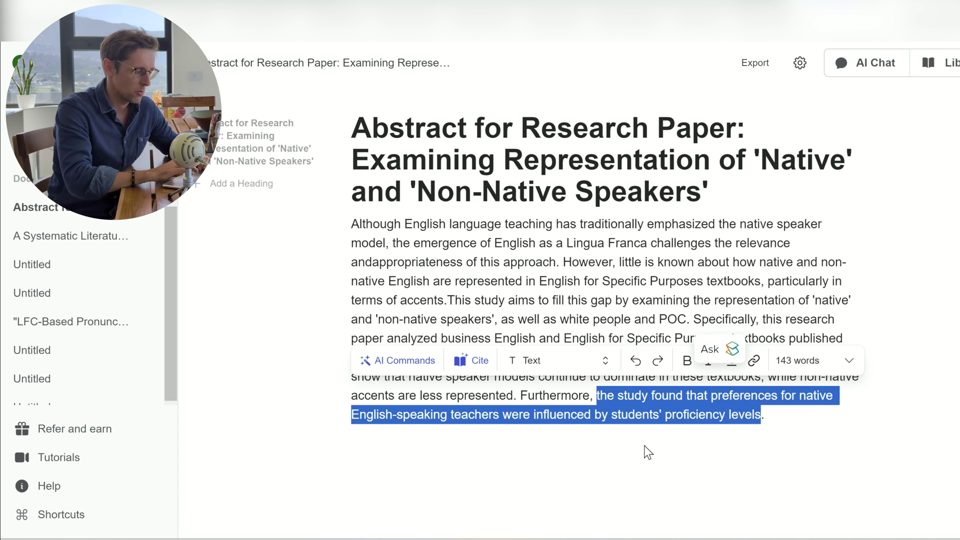
key("BackSpace")
key("BackSpace")
key("BackSpace")
key("BackSpace")
key("BackSpace")
key("BackSpace")
key("BackSpace")
key("BackSpace")
key("BackSpace")
key("BackSpace")
key("BackSpace")
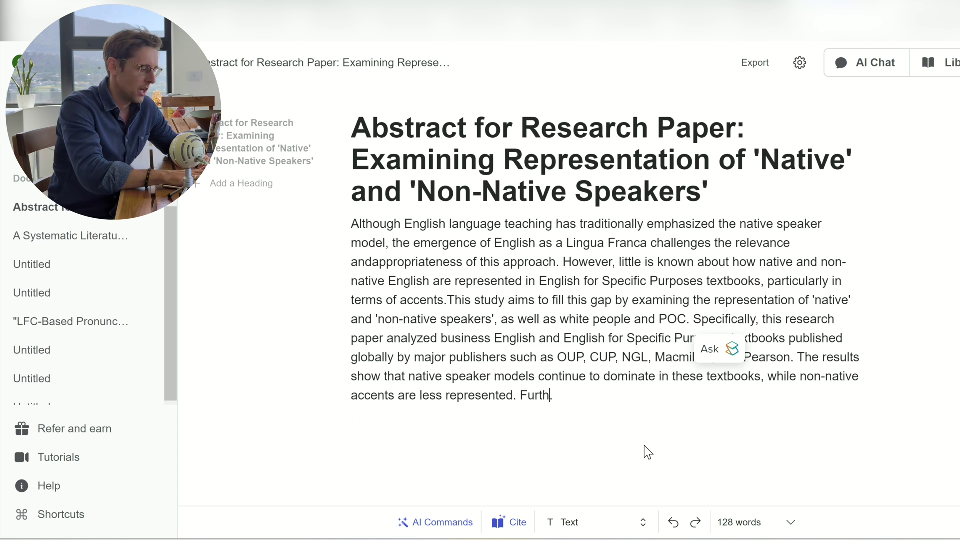
key("BackSpace")
key("BackSpace")
key("BackSpace")
key("Delete")
type("Mor")
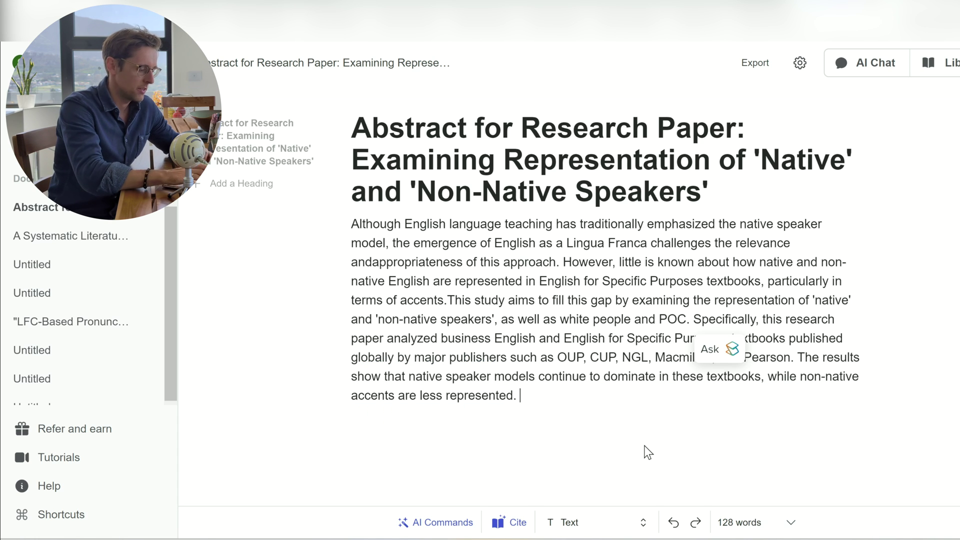
type("e specifically, we found that native accents of speakers")
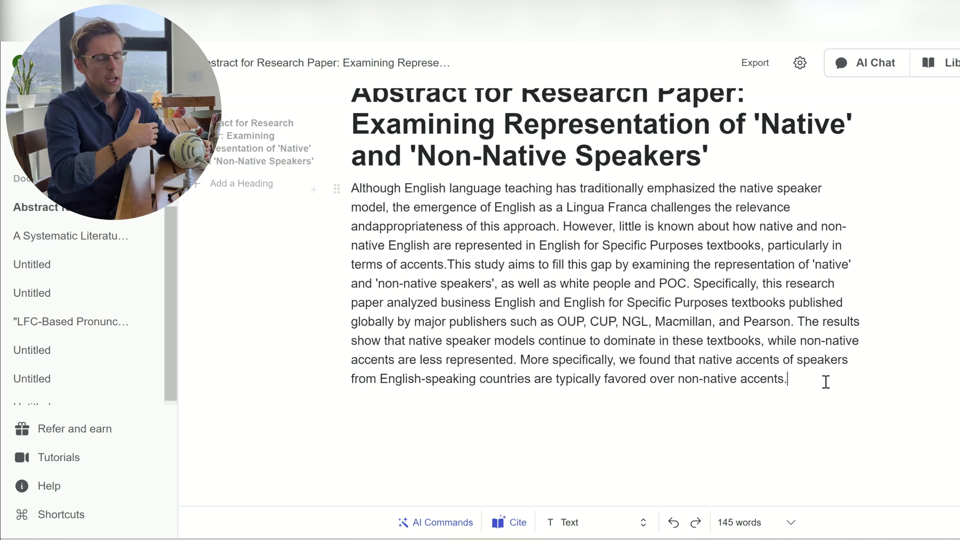
Add a sentence starting with "This means that" at the end of the abstract and accept the AI's completion
type("This")
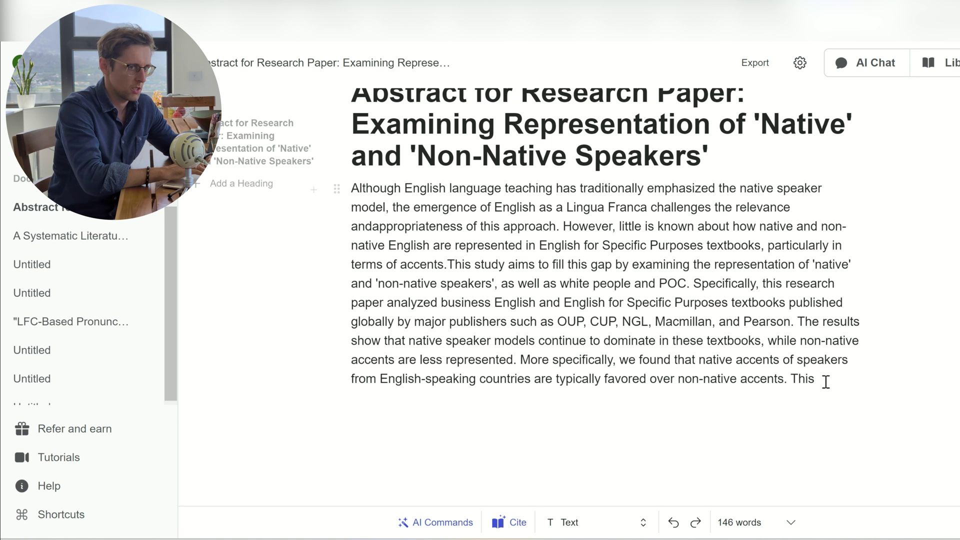
type(" means that")
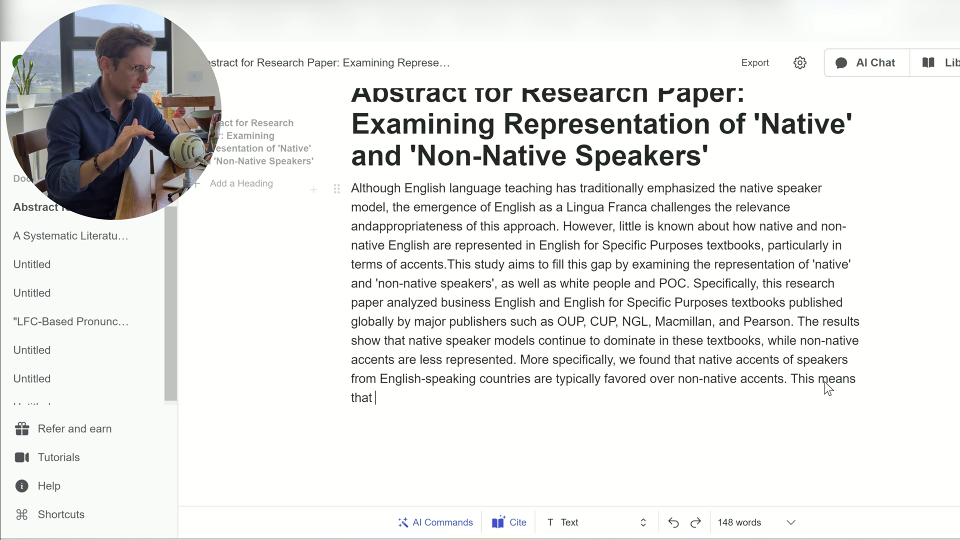
key("Tab")
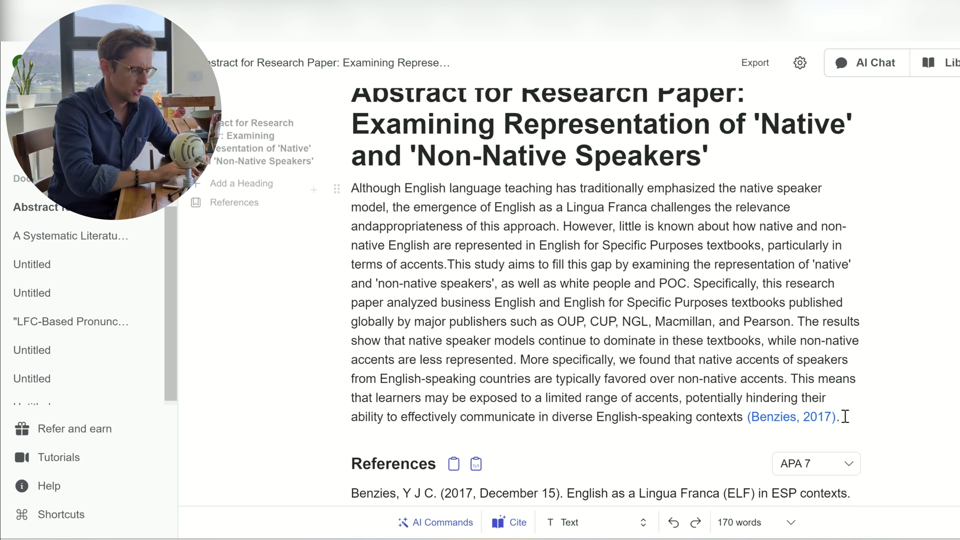
Delete the in-text citation at the end of the "This means that" sentence, keeping the full stop
key("ctrl+shift+Left")
key("ctrl+shift+Left")
key("Right")
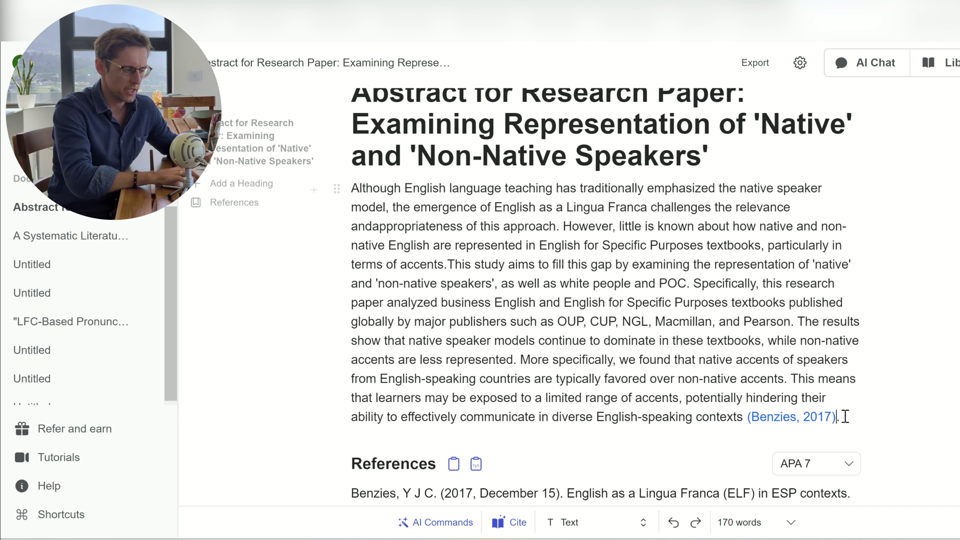
key("shift+Left")
key("BackSpace")
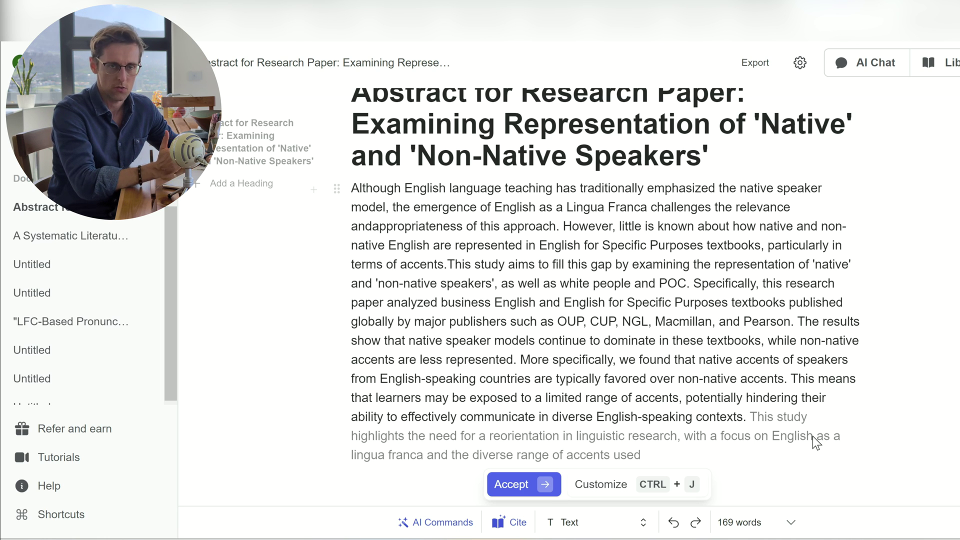
Add a closing sentence starting with "Therefore, it is suggested that", accept the AI's completion and dismiss its further suggestion
type("Therefore")
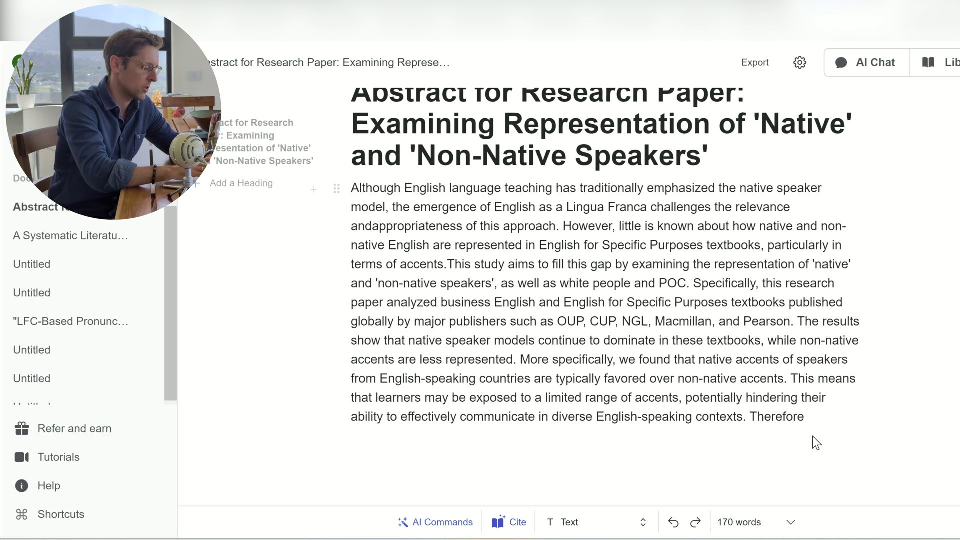
type(", it is su")
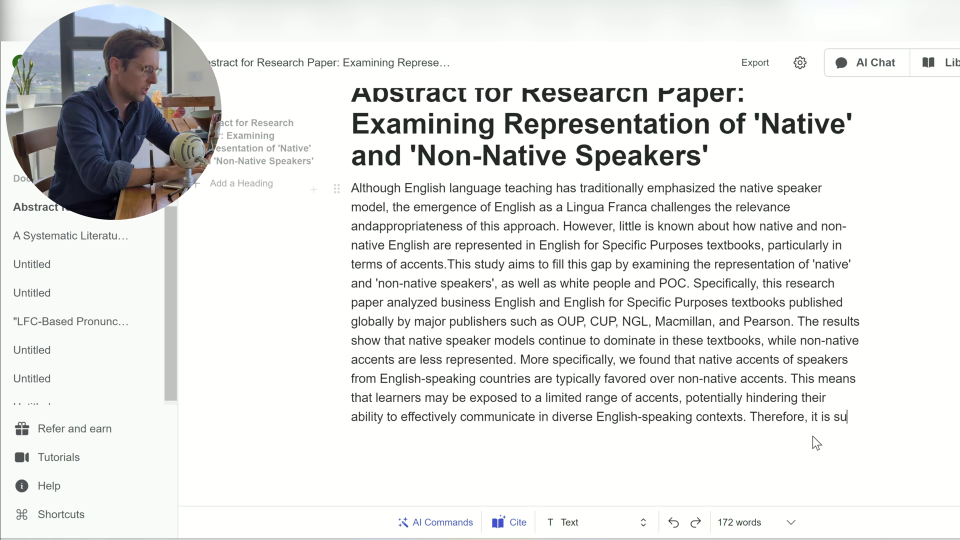
type("ggested that")
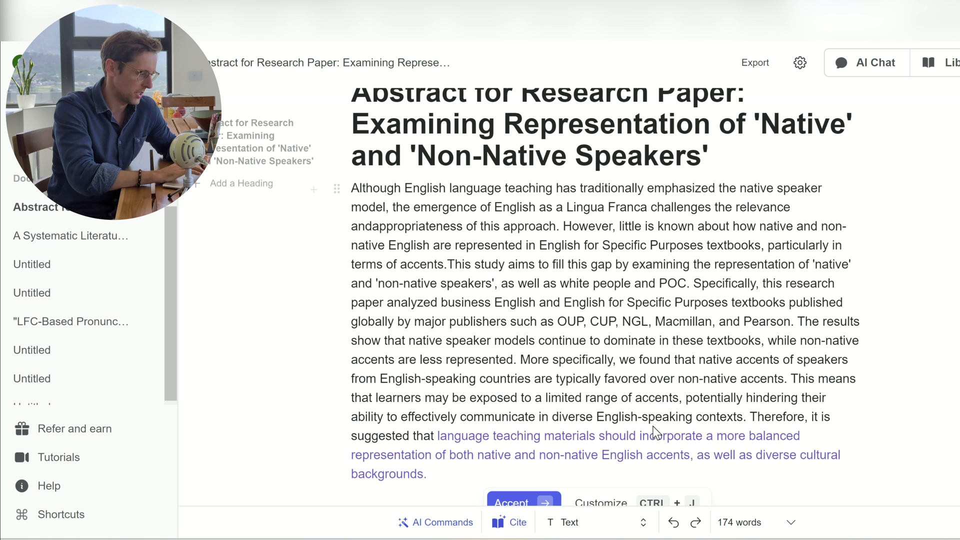
left_click(513, 503)
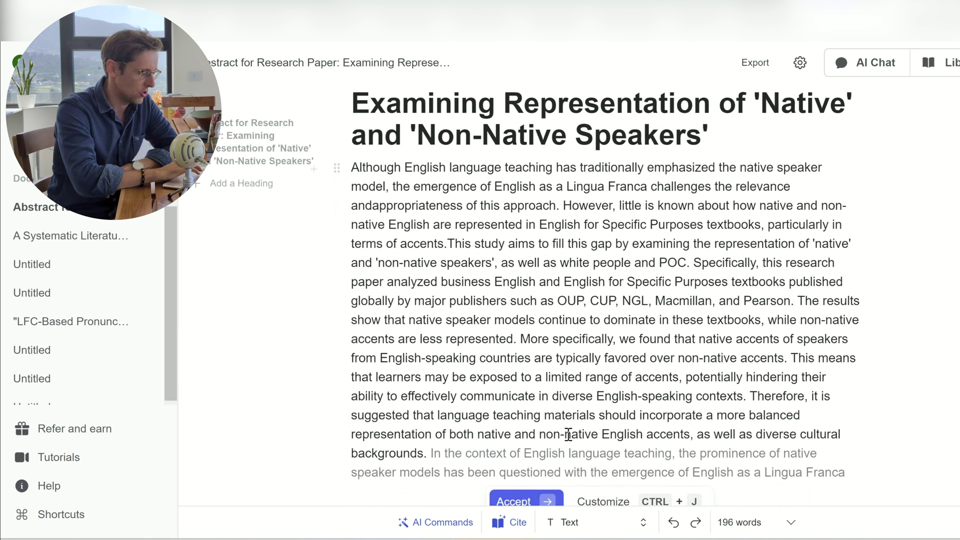
scroll(568, 434, "up", 1)
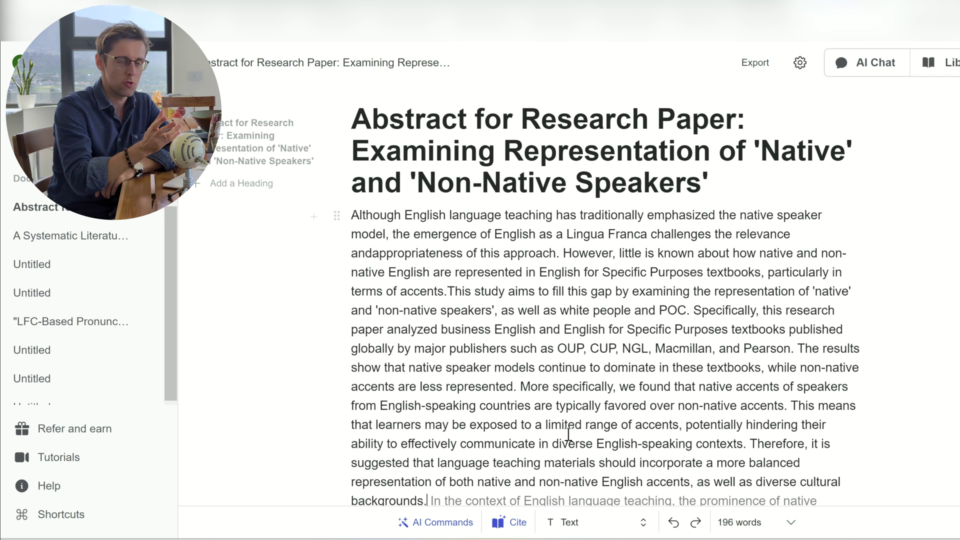
left_click(472, 273)
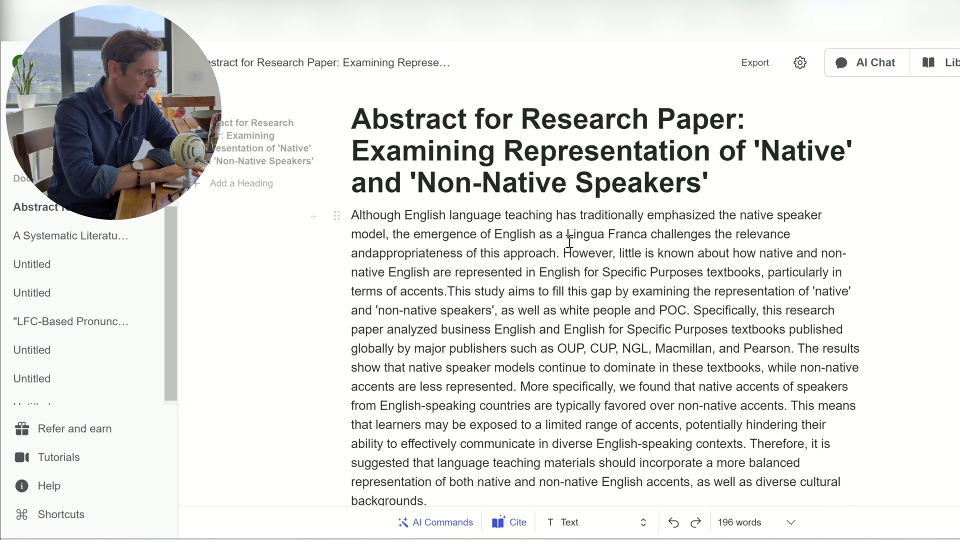